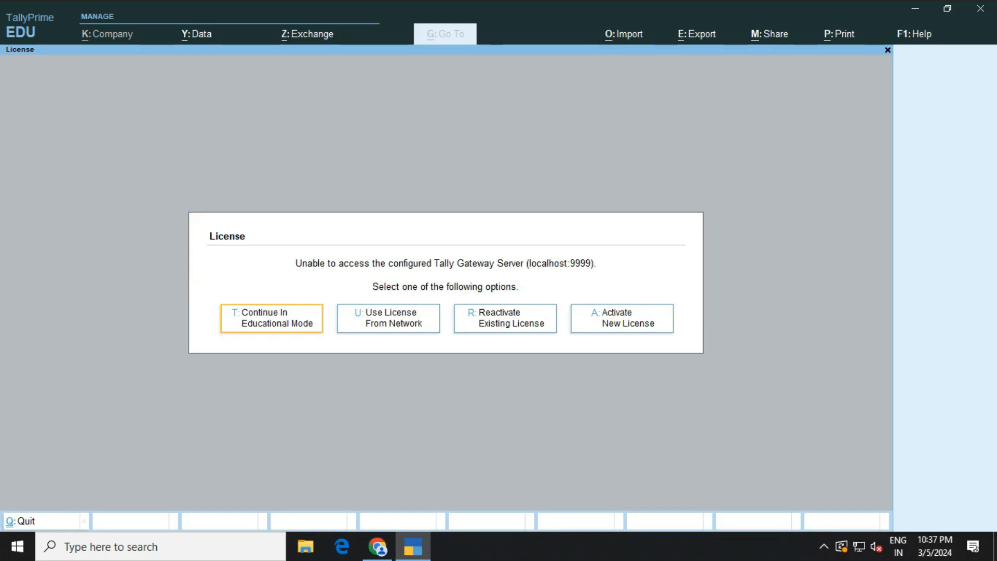
Continue in Educational Mode past the licence prompt to reach the Gateway of Tally
key(Return)
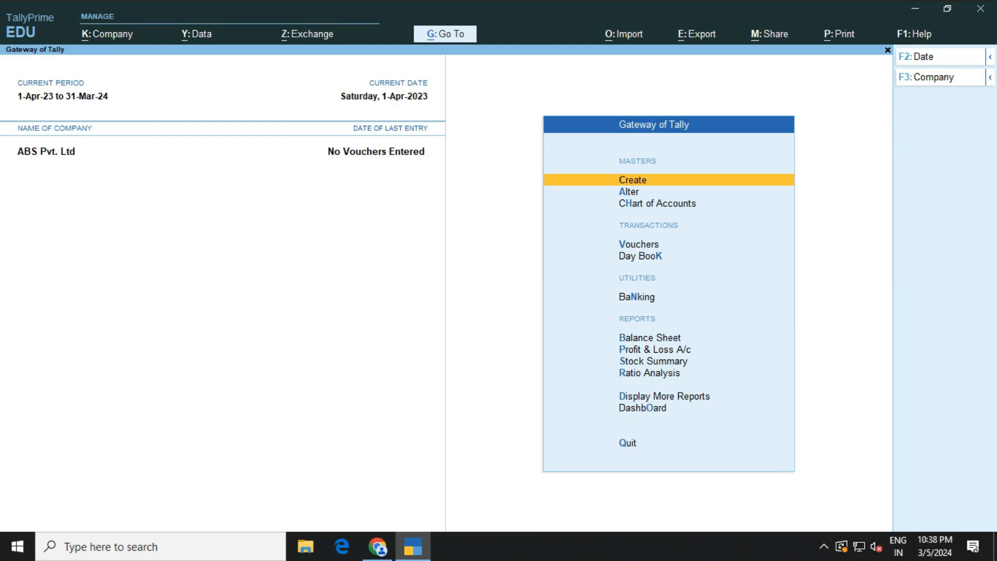
Open Company Creation from the company list, then quit it back to the Gateway
key(F3)
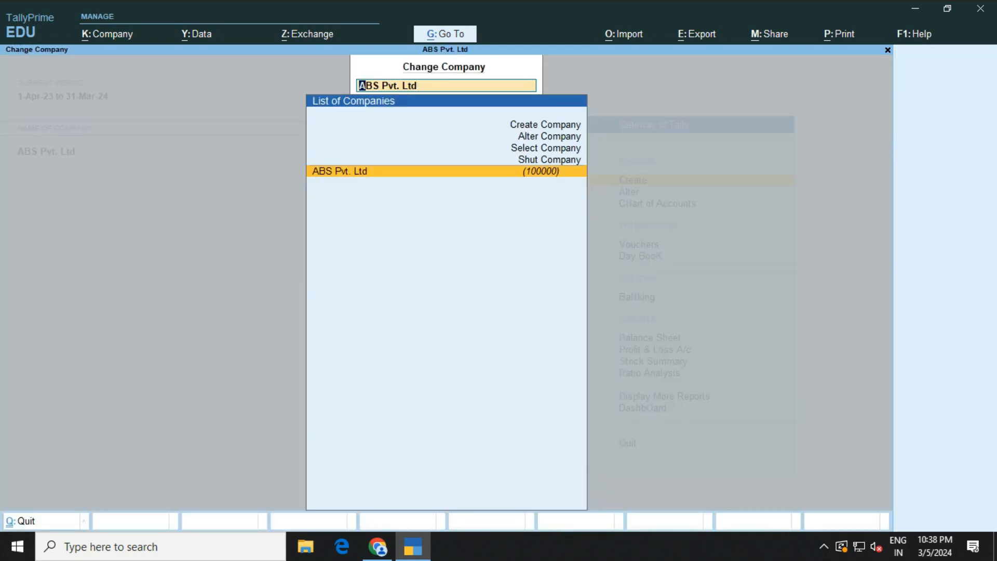
key(Up)
key(Up)
key(Up)
key(Up)
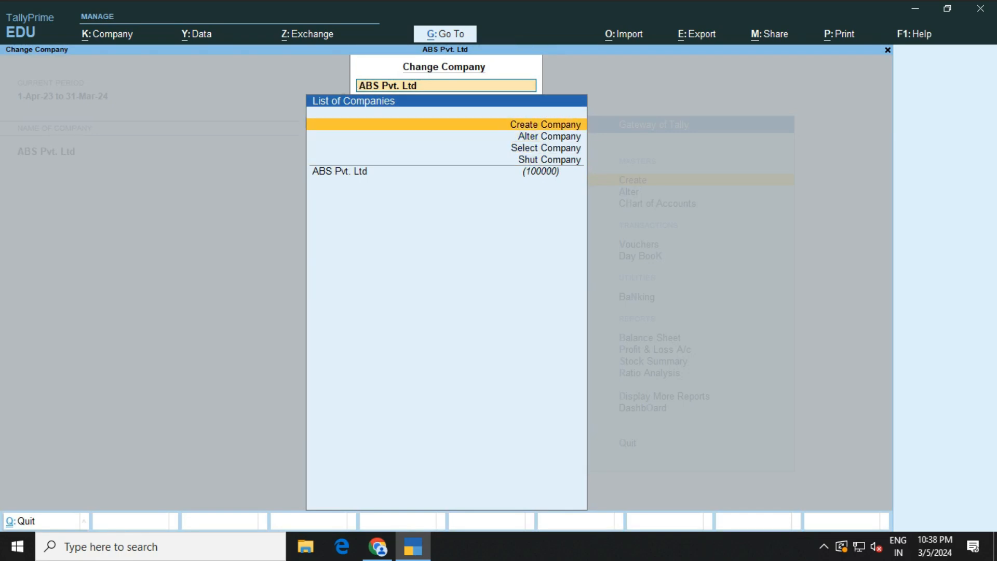
key(Return)
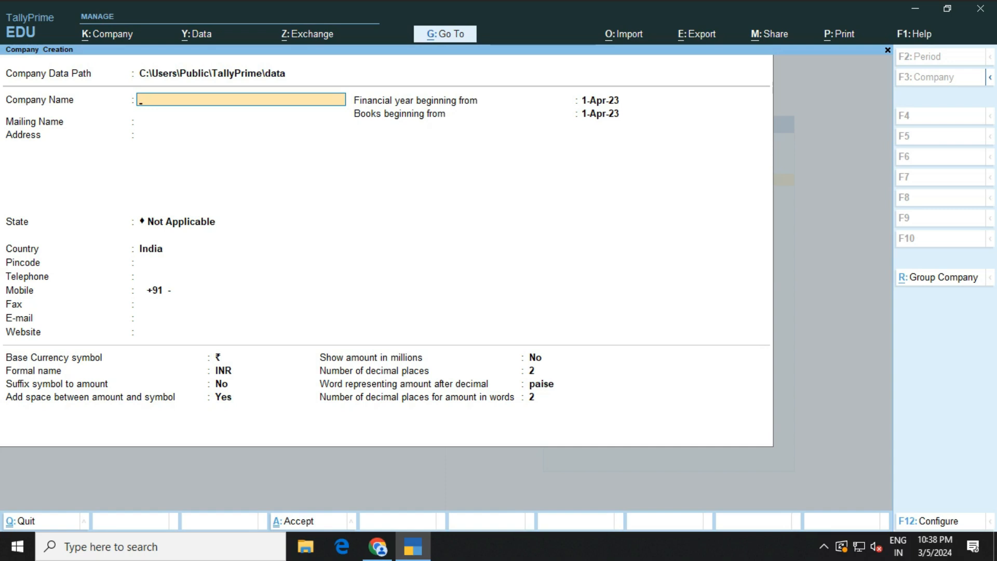
key(Escape)
key(Return)
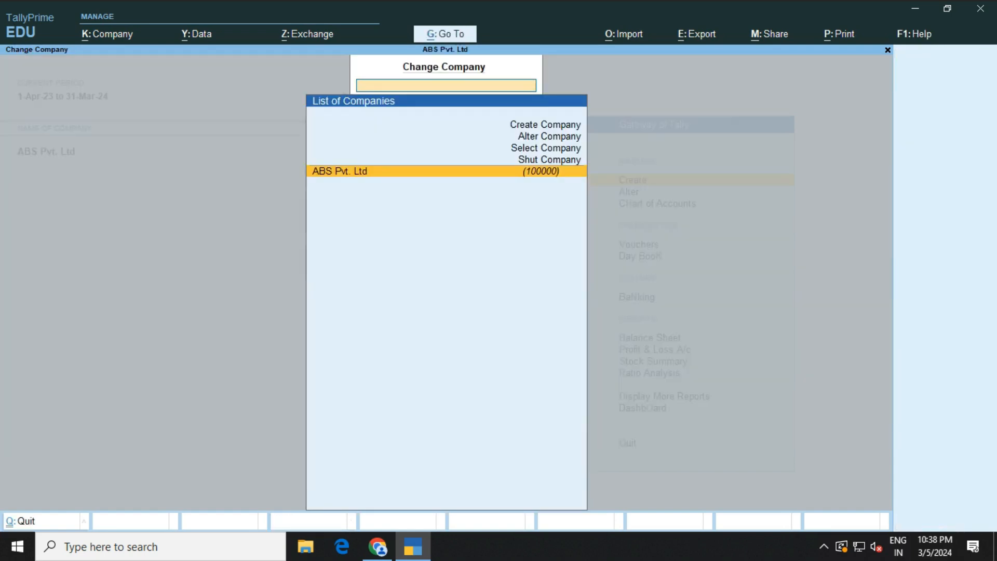
key(Return)
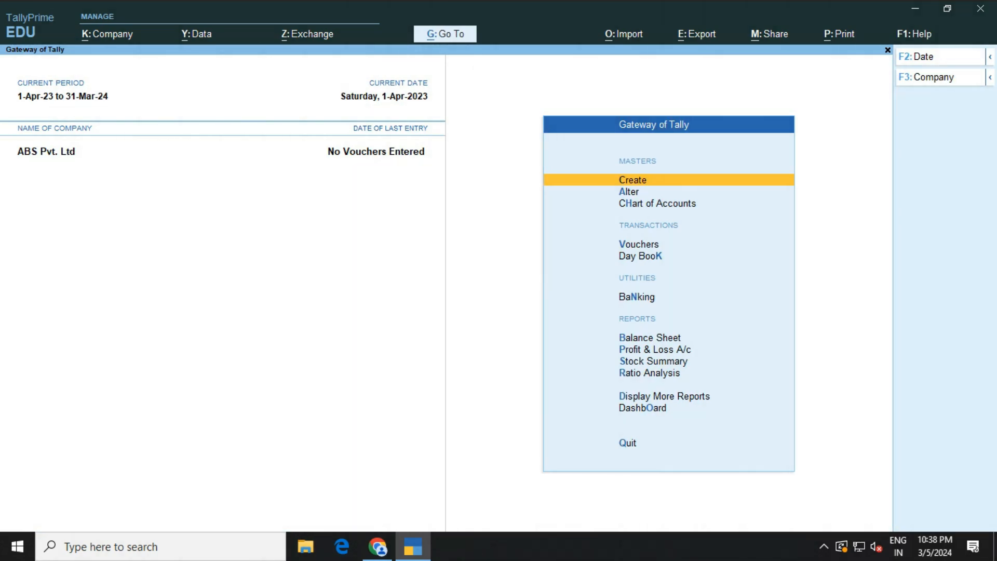
Reopen a blank Company Creation form from the company list
key(F3)
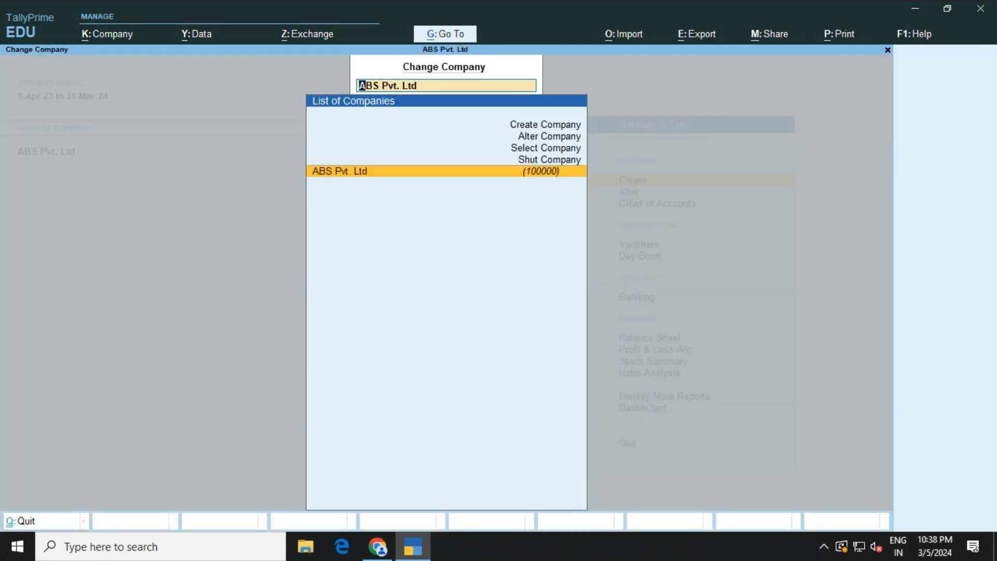
key(Up)
key(Up)
key(Up)
key(Up)
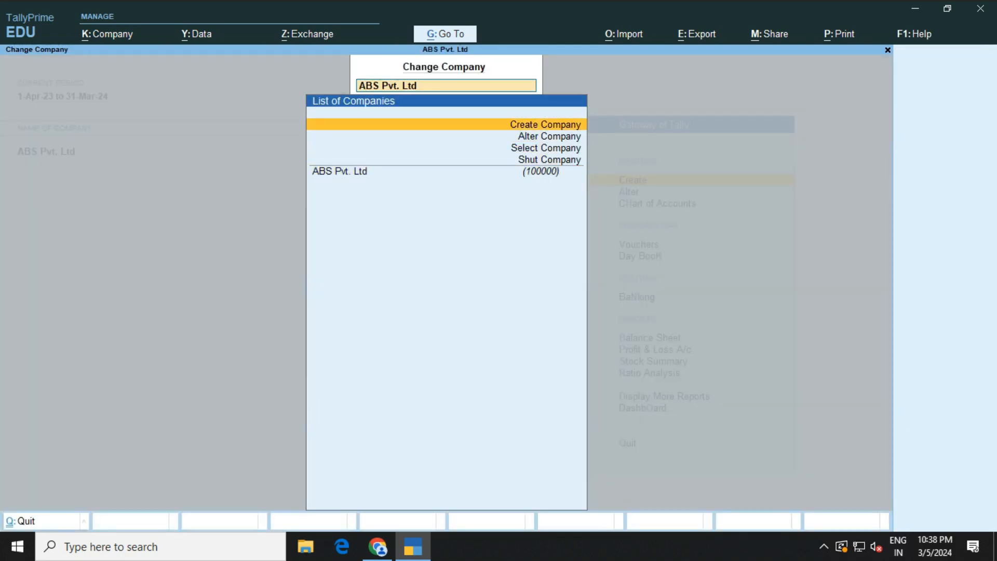
key(Return)
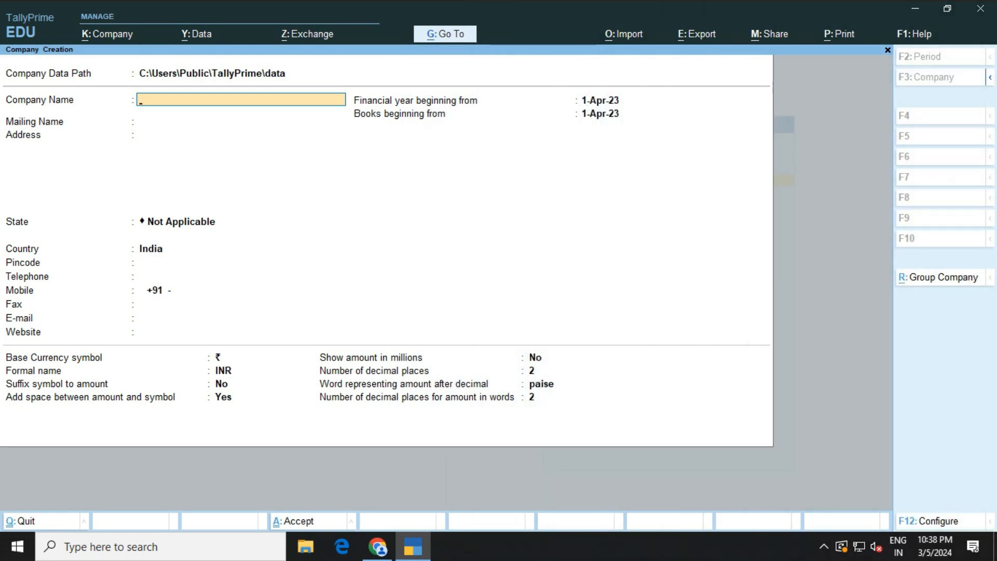
Enter ABC Pvt. Ltd as the company name, keeping the matching mailing name
text(ABC Pvt. Ltd)
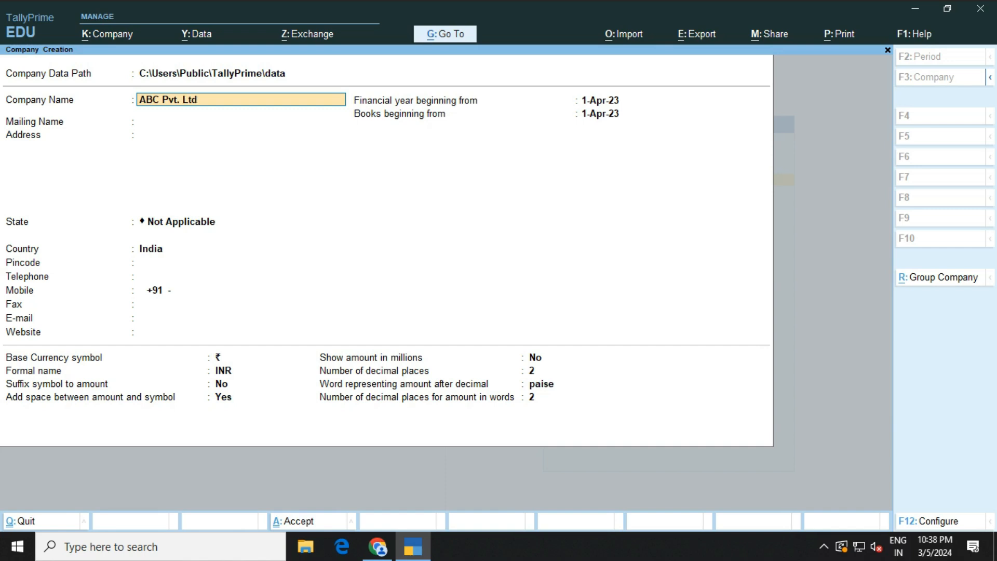
key(Return)
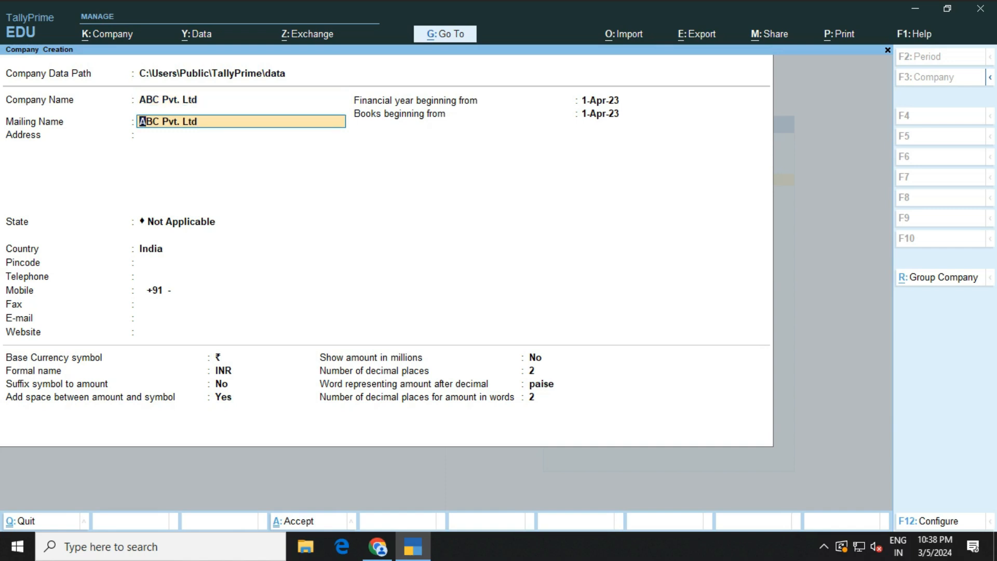
key(Return)
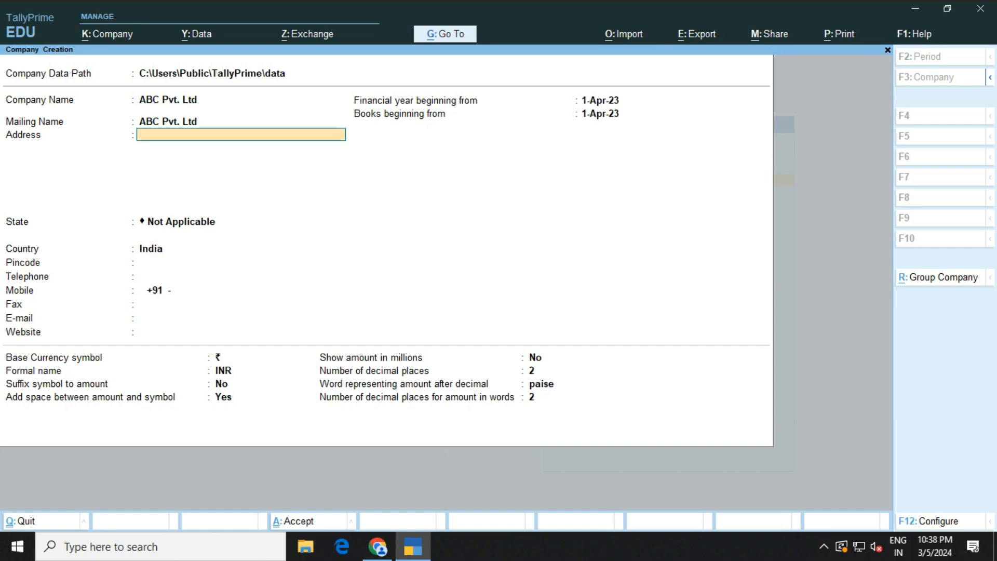
Enter the company's address and choose Delhi as the state
text(Joshi Colony)
key(Return)
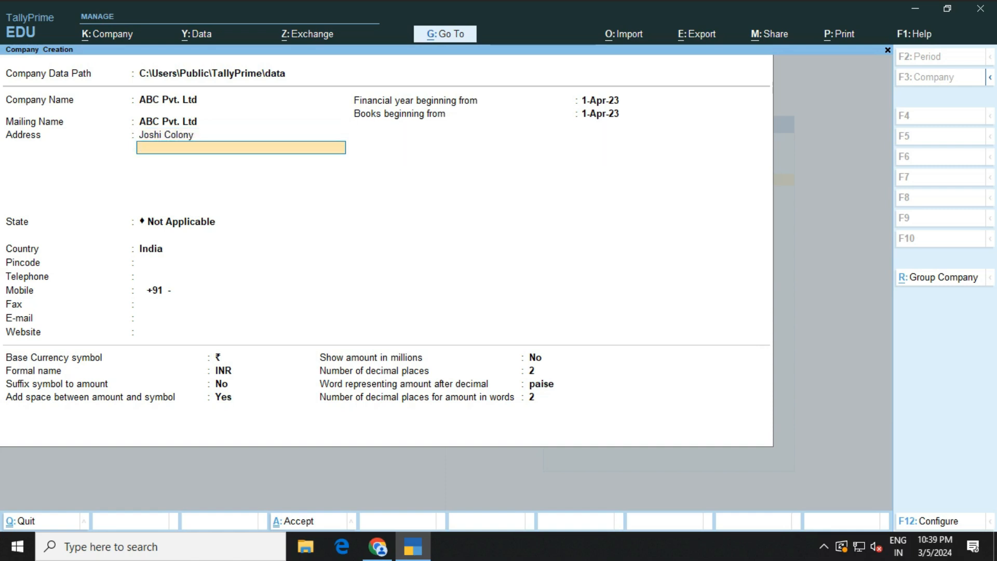
key(Return)
text(D)
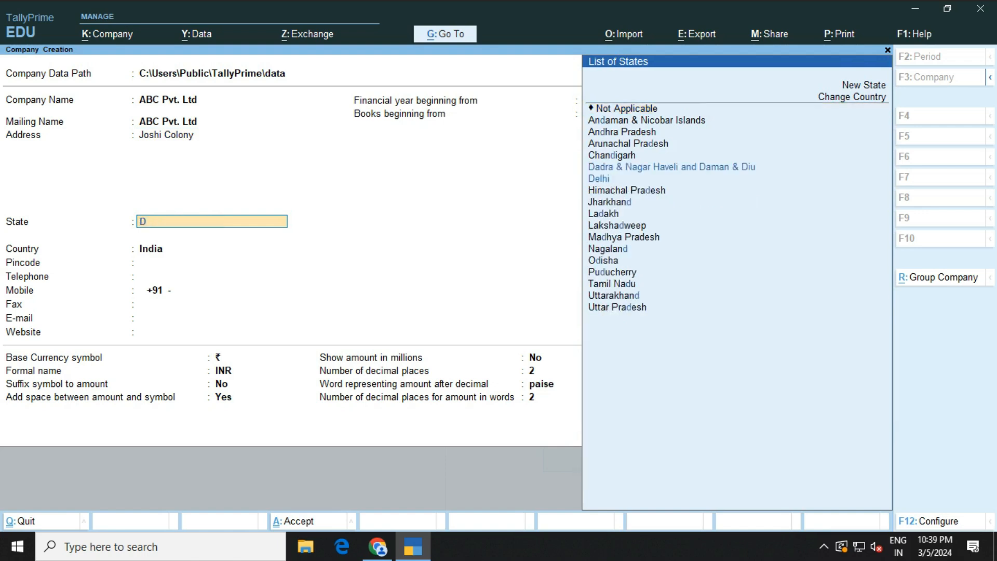
text(e)
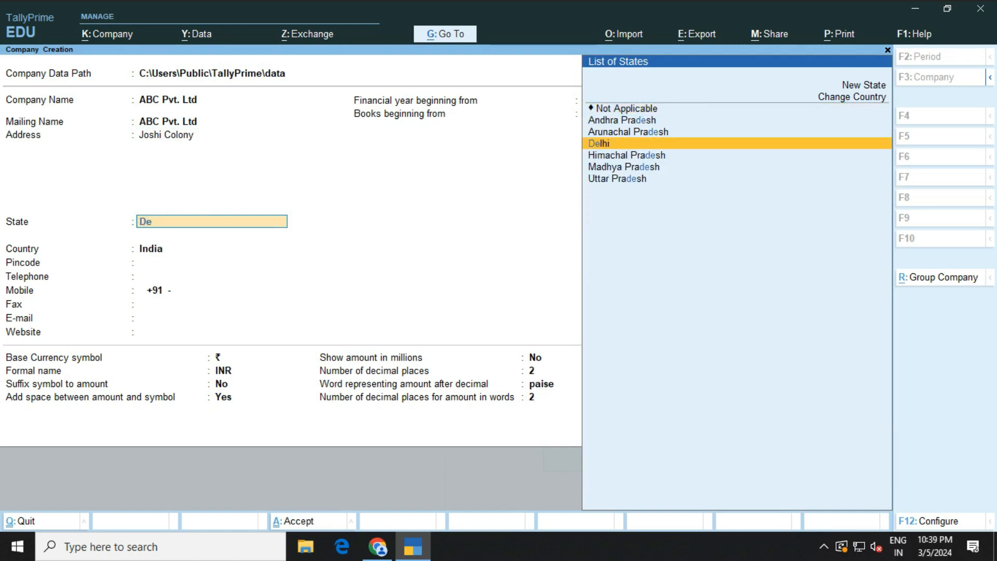
key(Return)
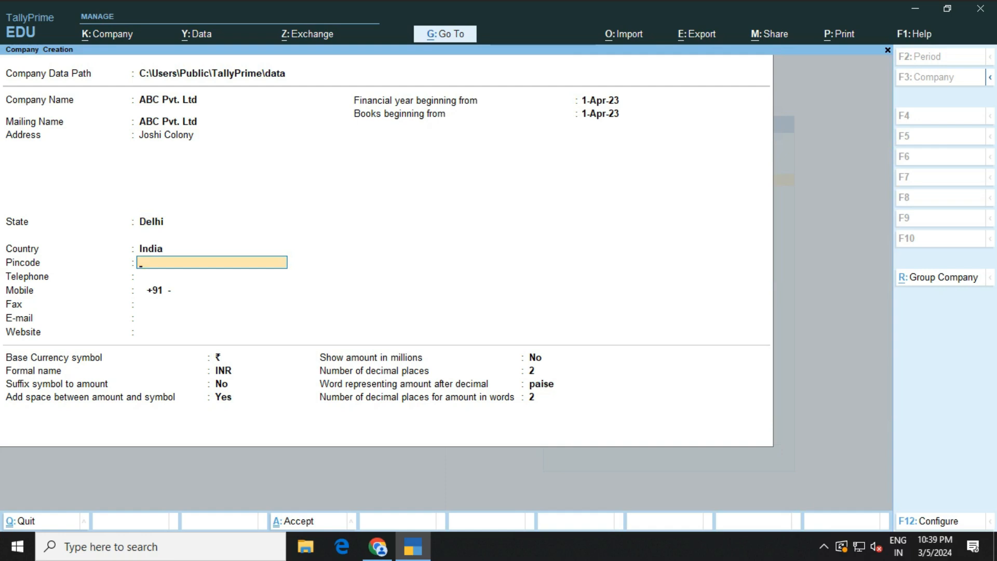
Fill in pincode, mobile number and e-mail, leaving telephone, fax and website blank
text(110092)
key(Return)
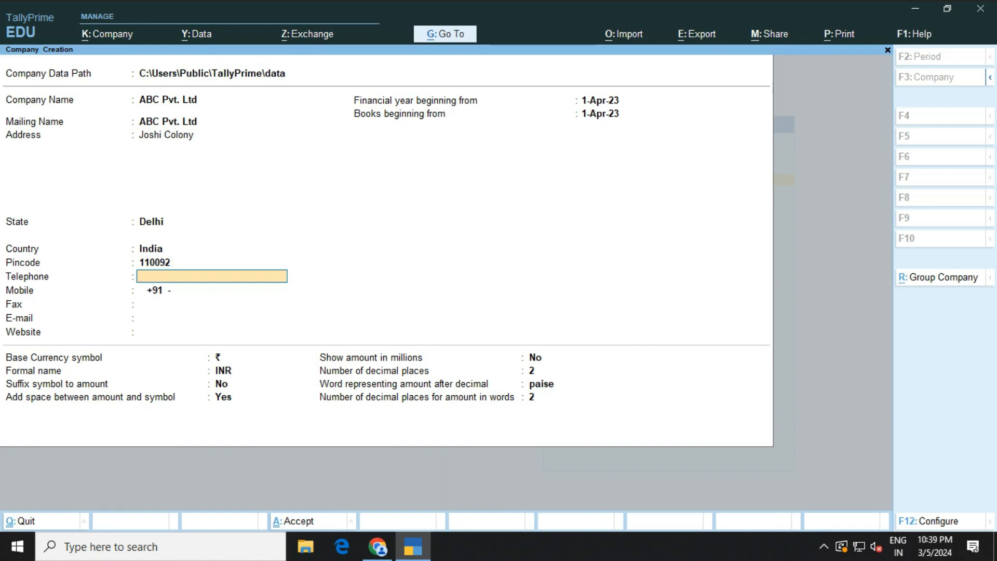
key(Return)
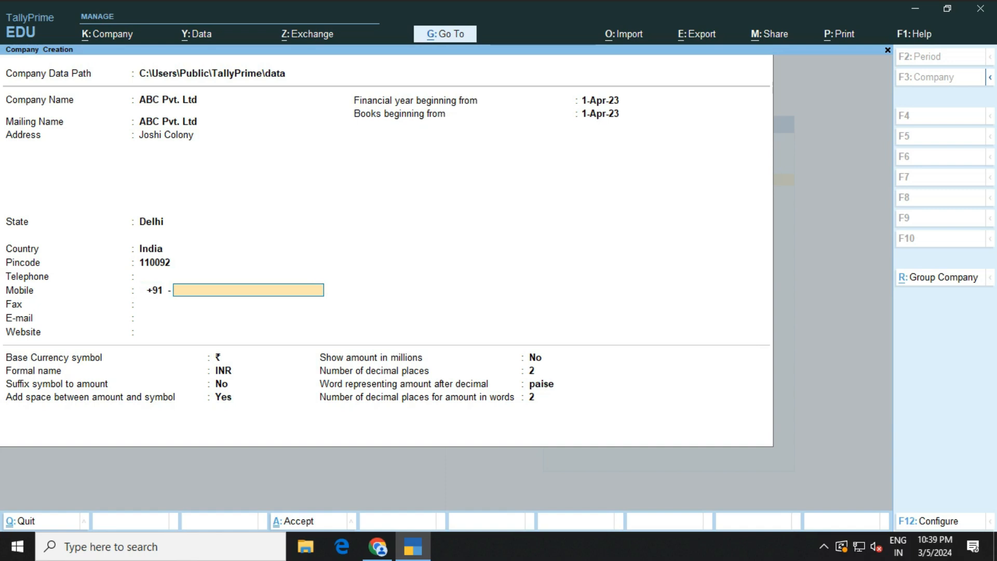
text(958647584)
key(Return)
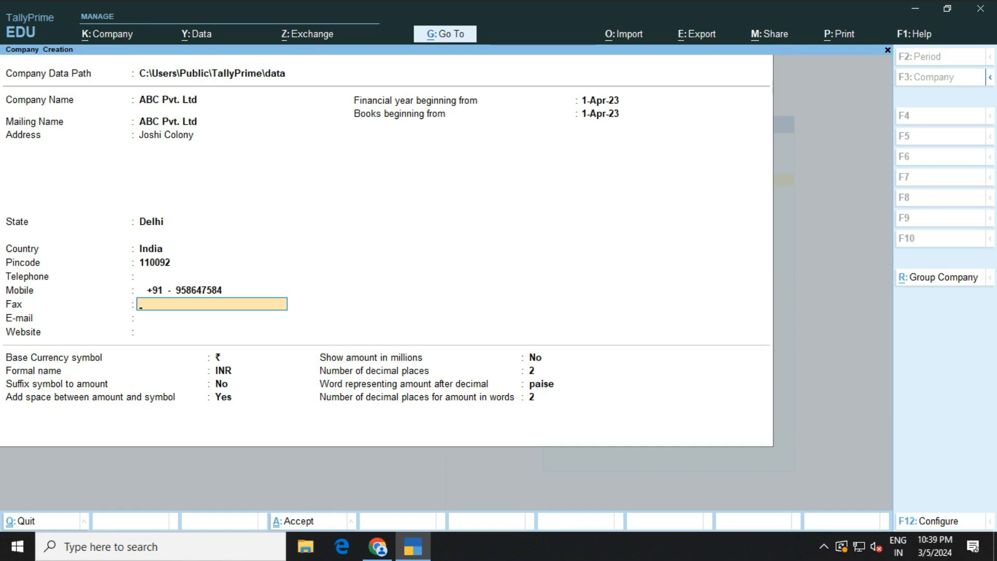
key(Return)
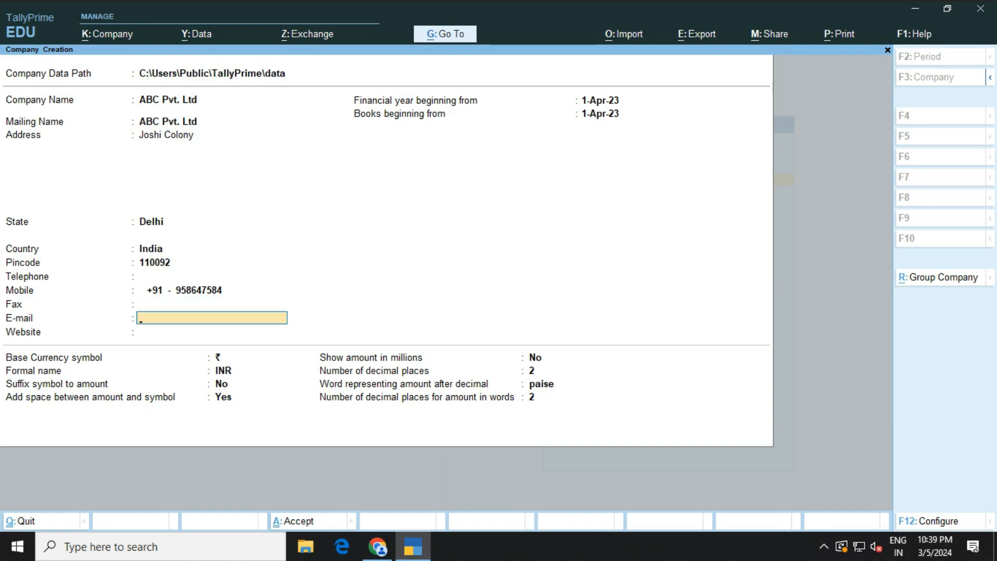
text(abc@gmail.com)
key(Return)
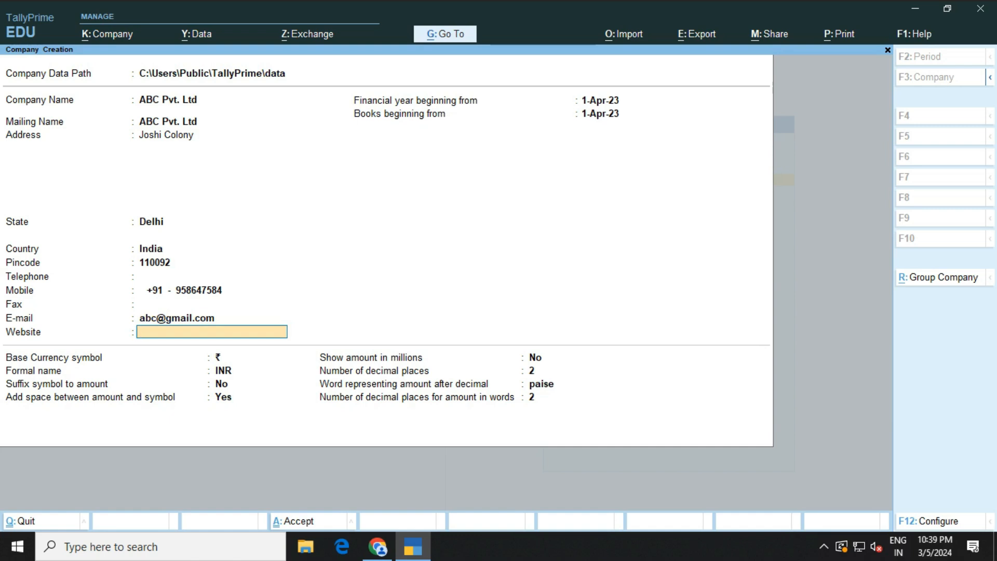
key(Return)
key(Return)
key(Return)
key(Return)
key(Return)
key(Return)
key(Return)
key(Return)
key(Return)
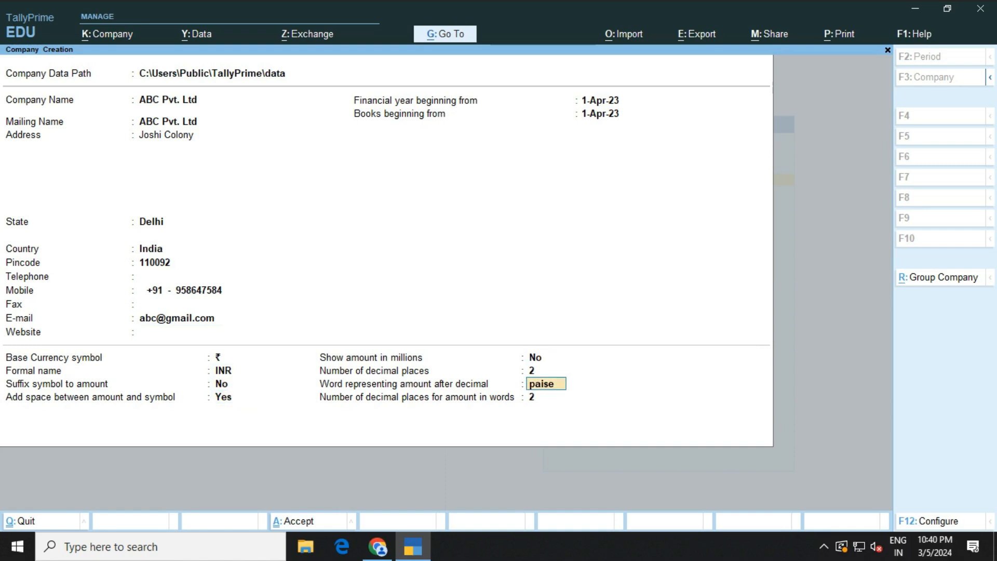
key(Return)
key(Return)
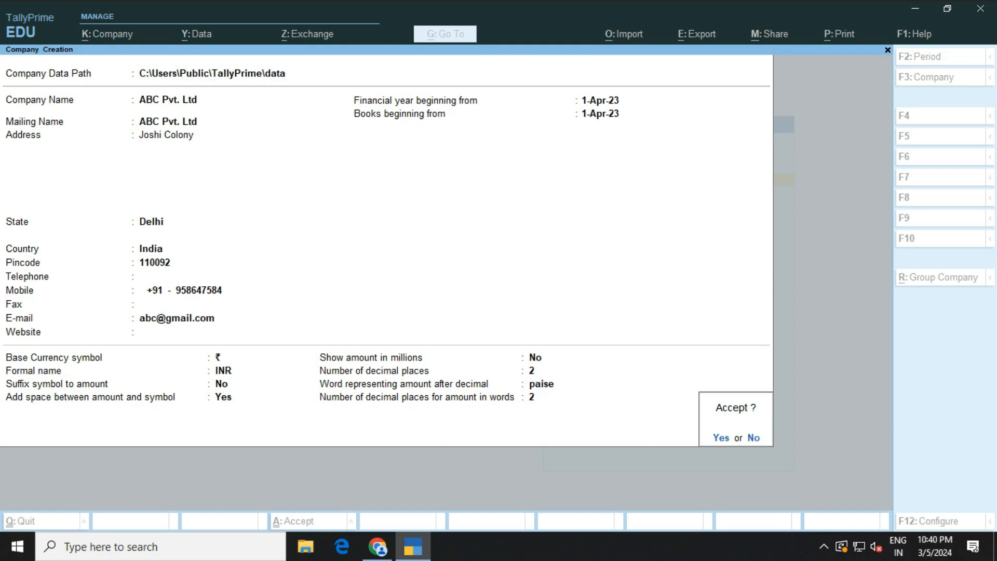
Accept ABC Pvt. Ltd and its Delhi Regular GST details with e-Way Bill
key(y)
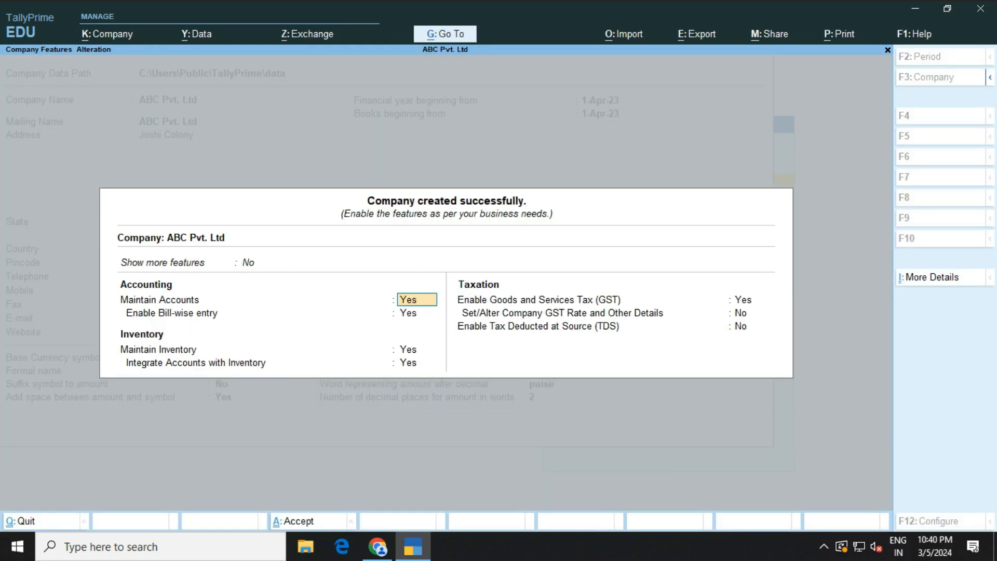
key(Return)
key(Return)
key(Return)
key(Return)
key(Return)
key(Return)
key(Return)
key(Return)
key(Return)
key(Return)
key(Return)
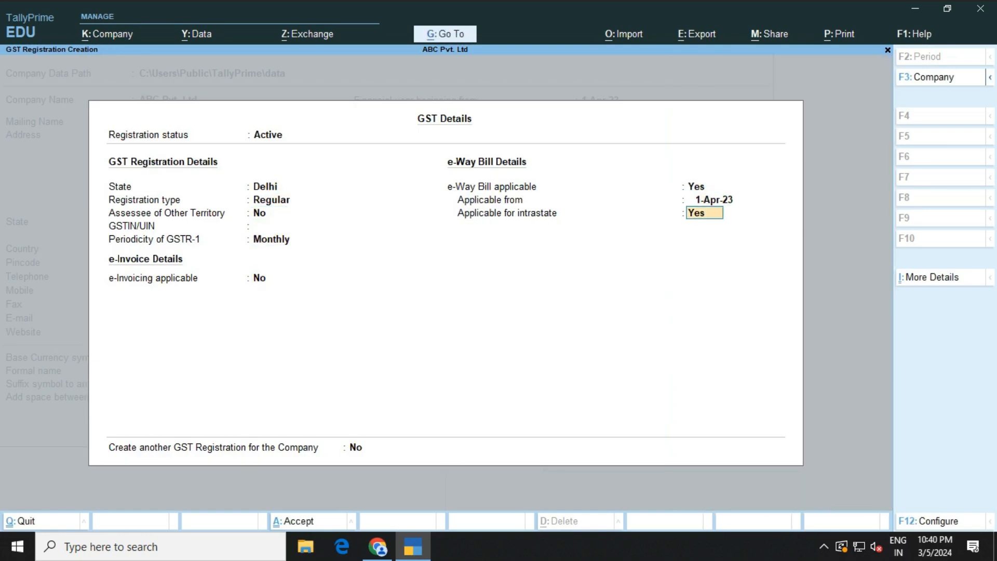
key(Return)
key(Return)
key(Return)
key(Return)
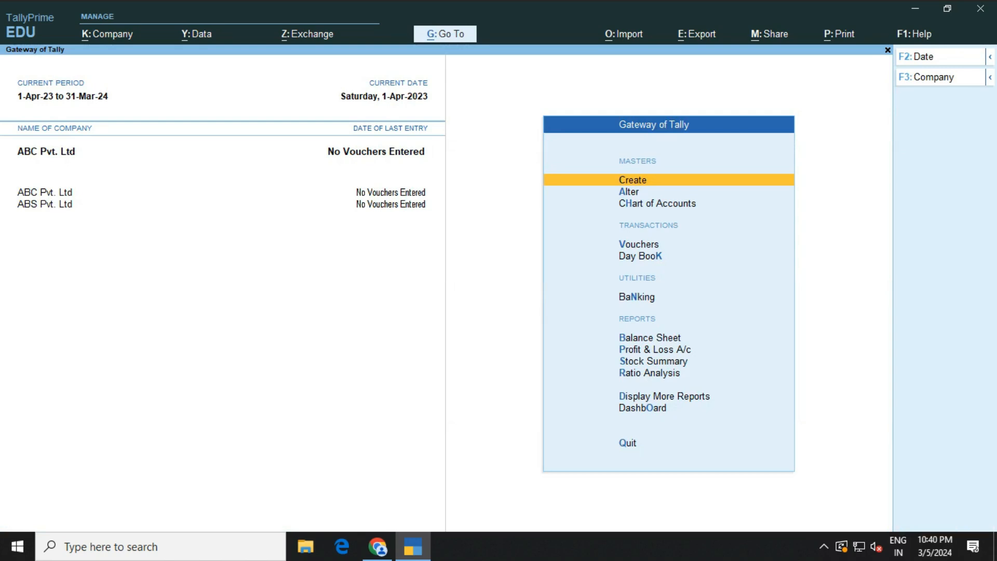
Start a new company named XYZ Pvt. Ltd, keeping the same mailing name
key(F3)
key(Up)
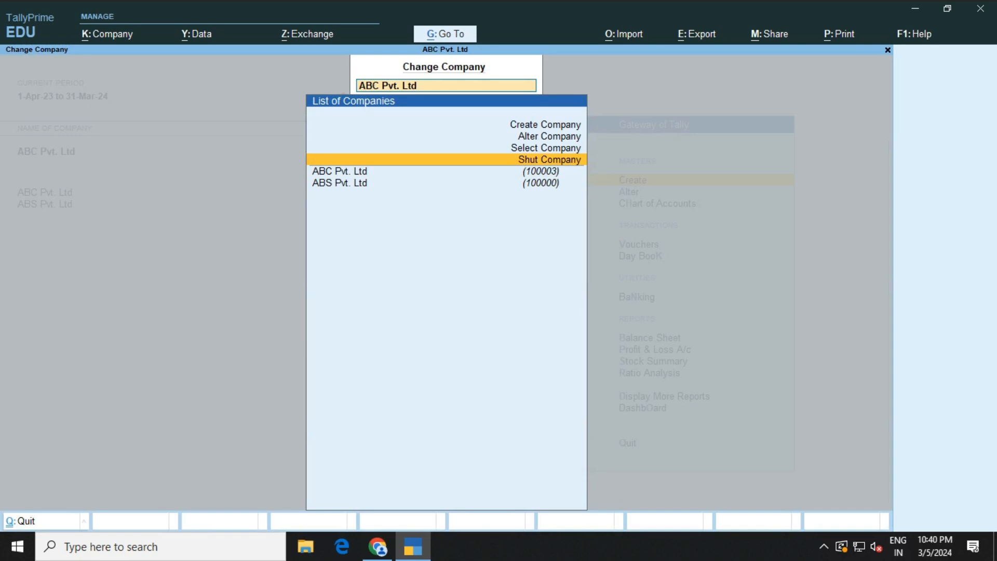
key(Up)
key(Up)
key(Up)
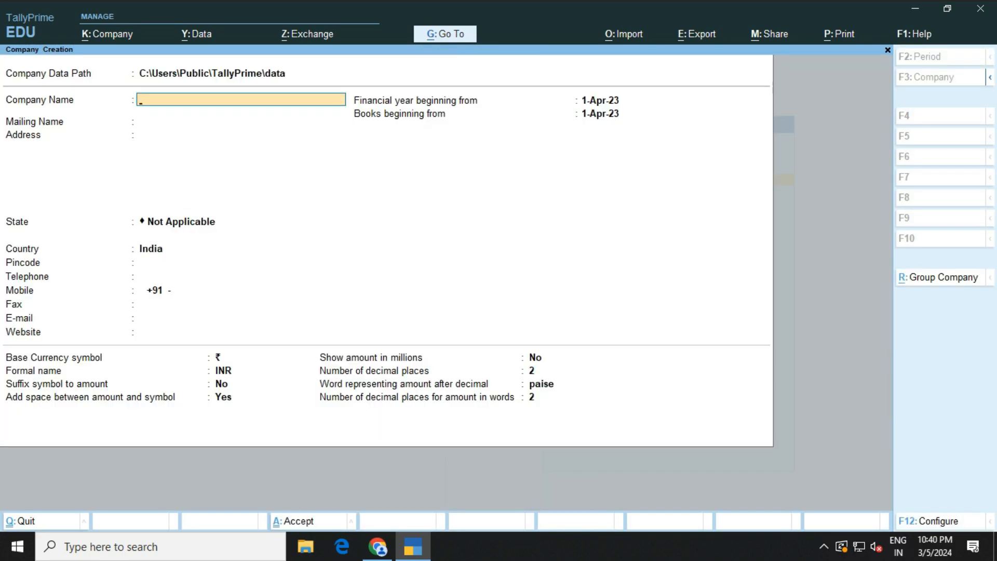
text(XYZ Pvt. Ltd)
key(Return)
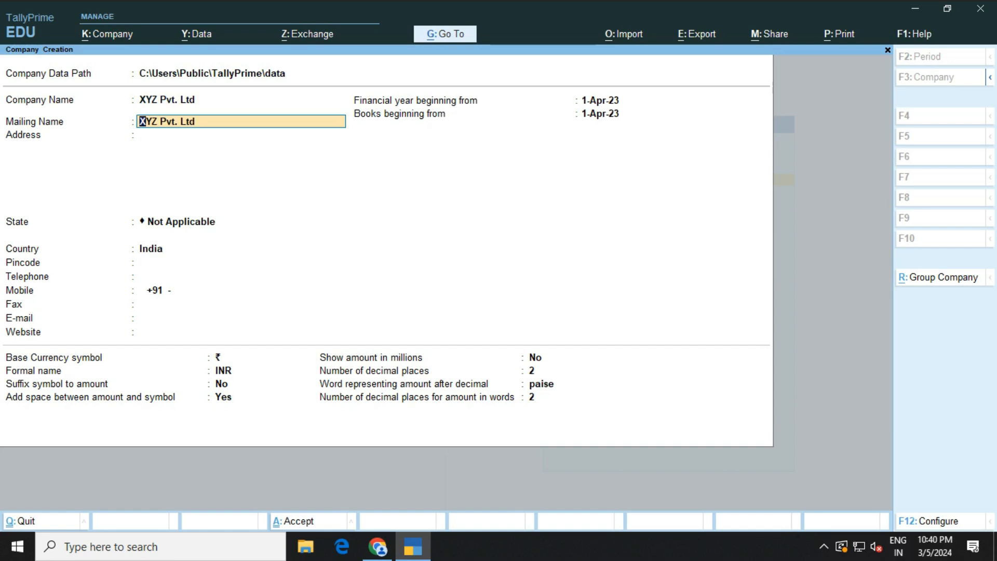
key(Return)
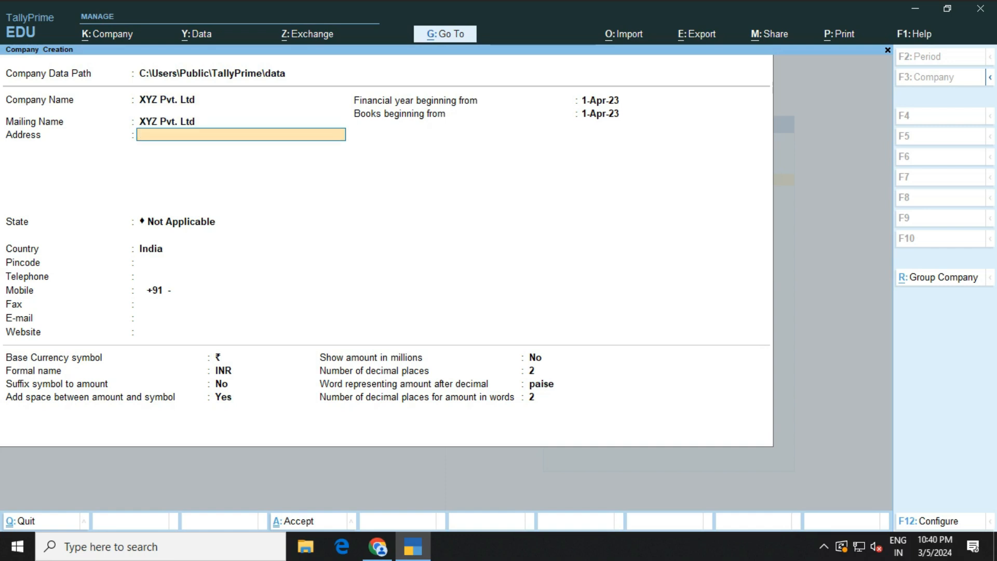
Enter XYZ Pvt. Ltd's address, state Delhi and pincode
text(Joshi Colony)
key(Return)
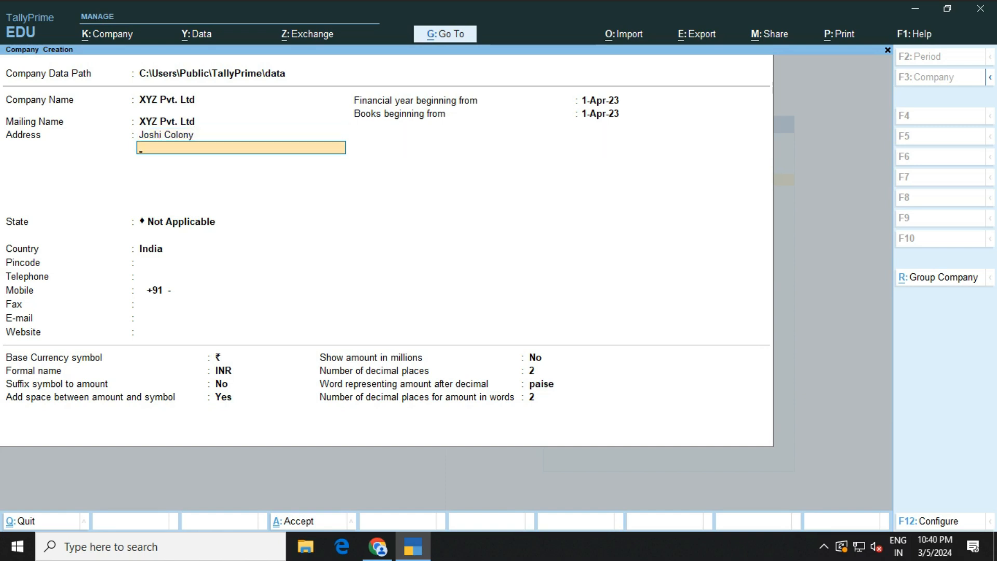
key(Return)
text(del)
key(Return)
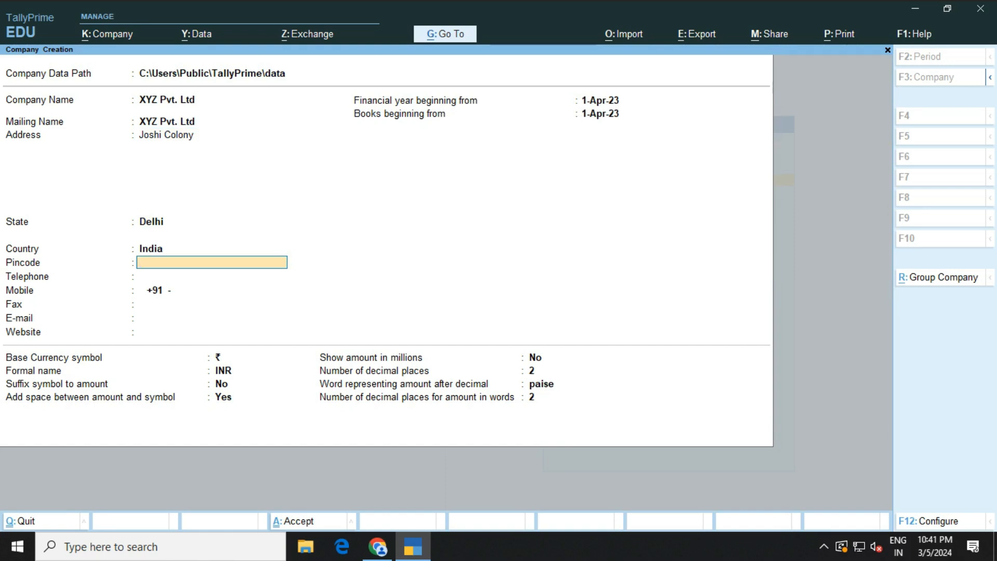
text(110092)
key(Return)
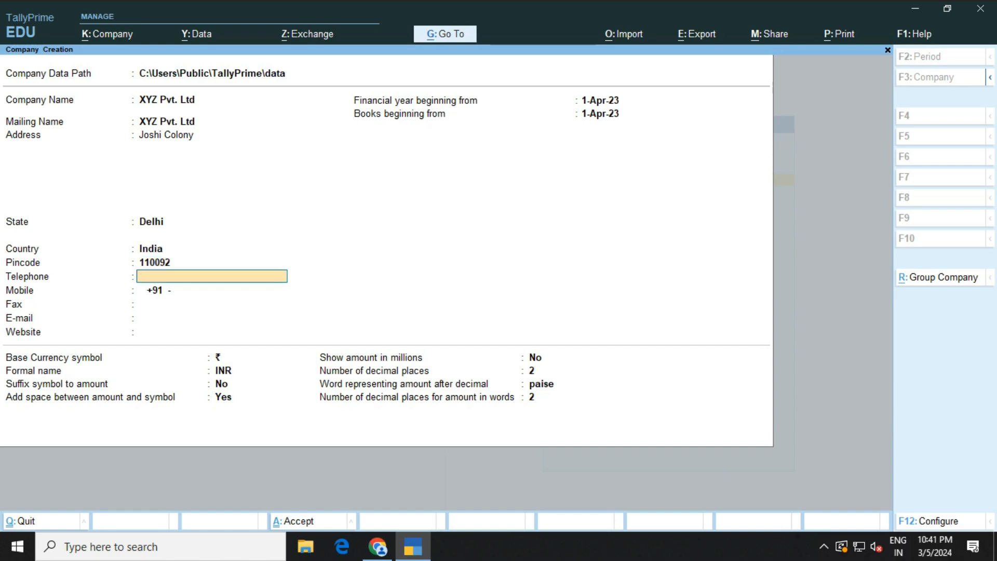
Add the mobile number and e-mail, leaving telephone, fax and website blank
key(Return)
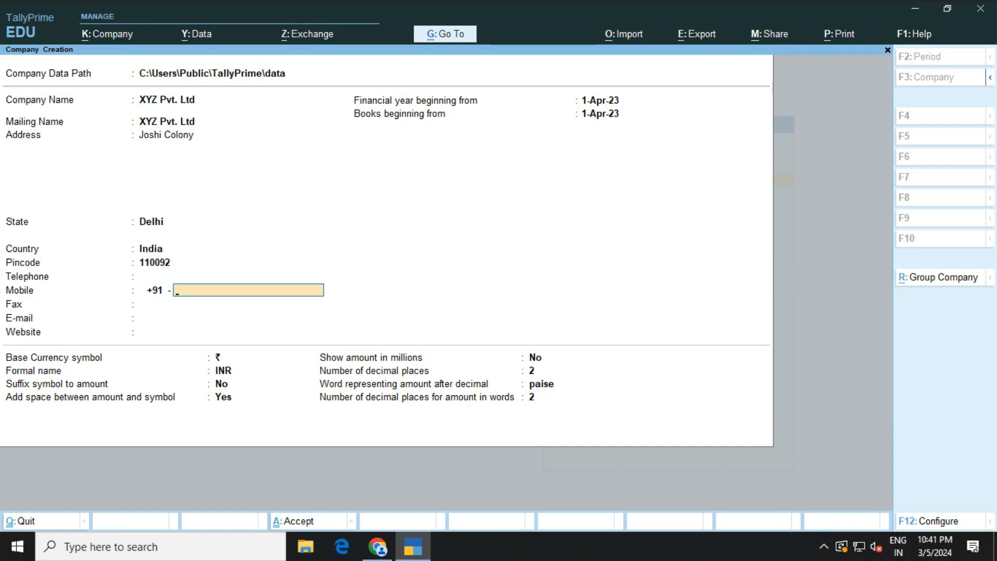
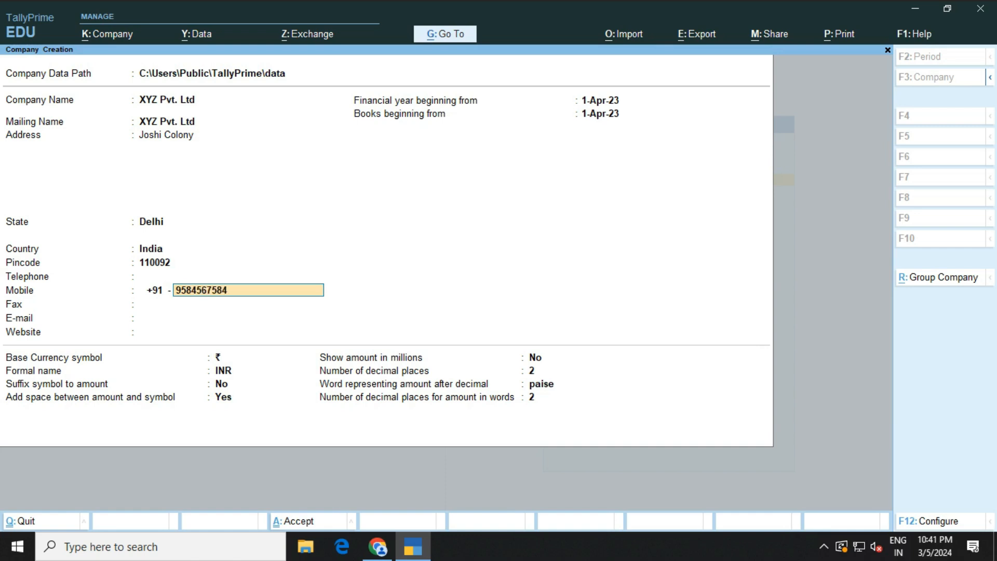
key(Return)
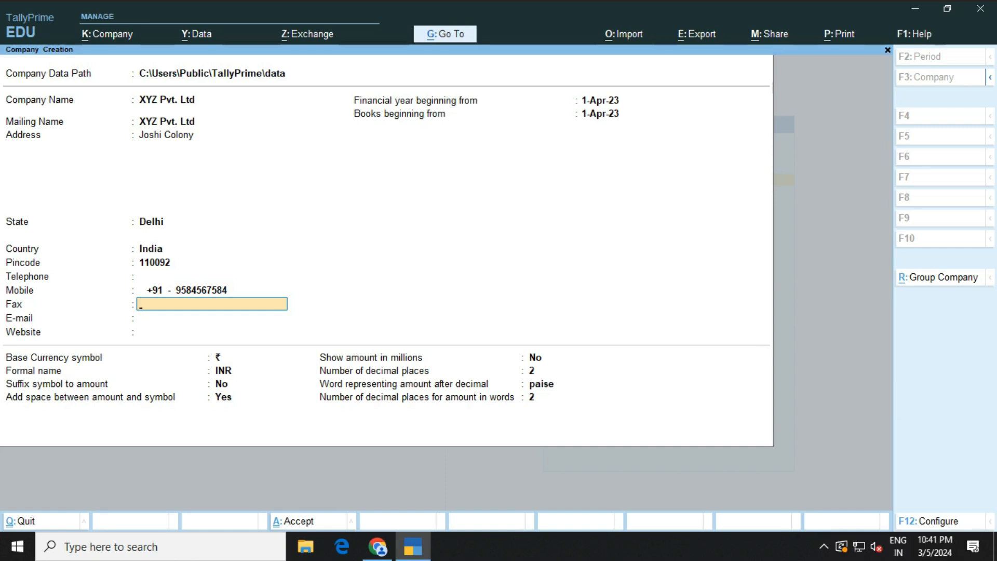
key(Return)
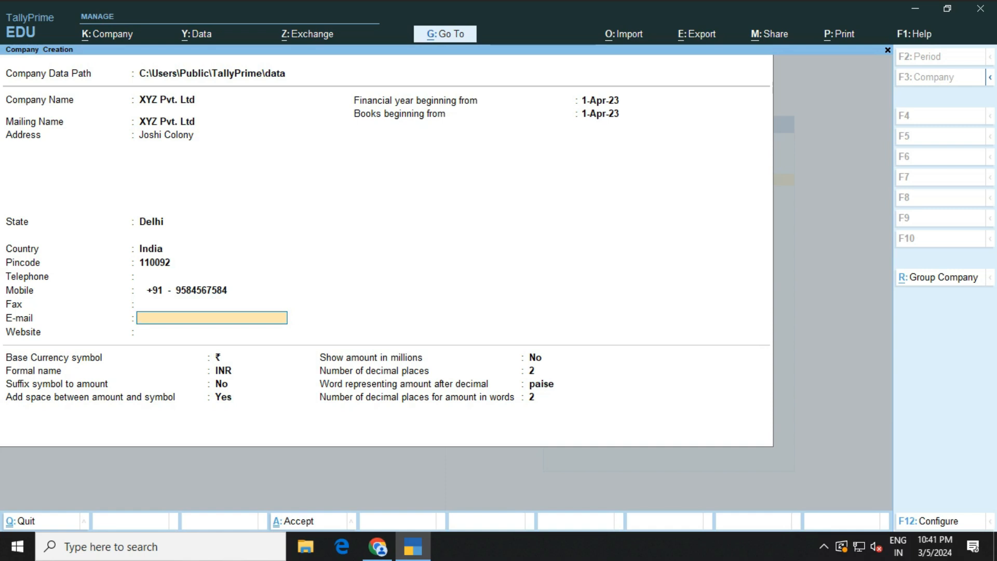
text(xyz@gmail.com)
key(Return)
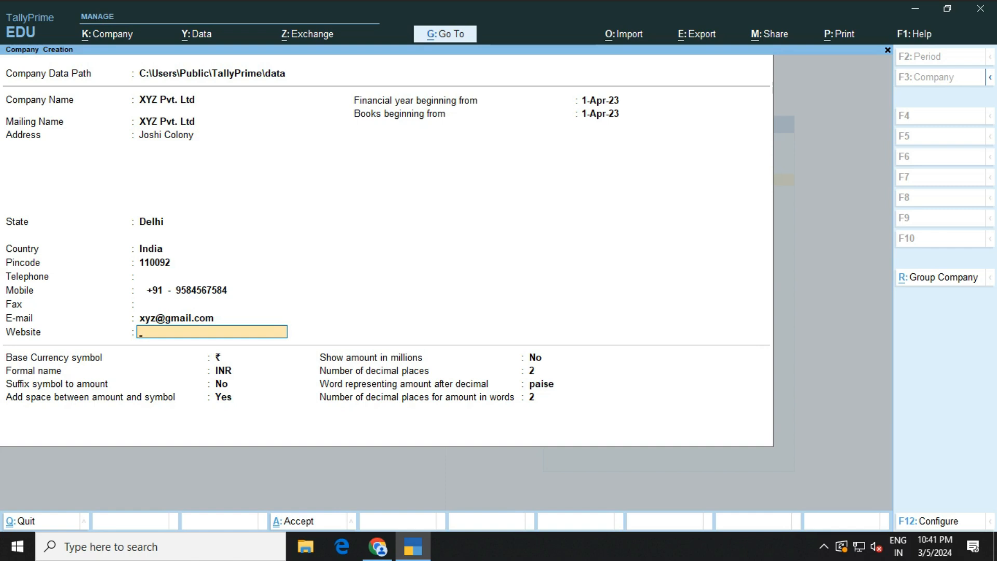
key(Return)
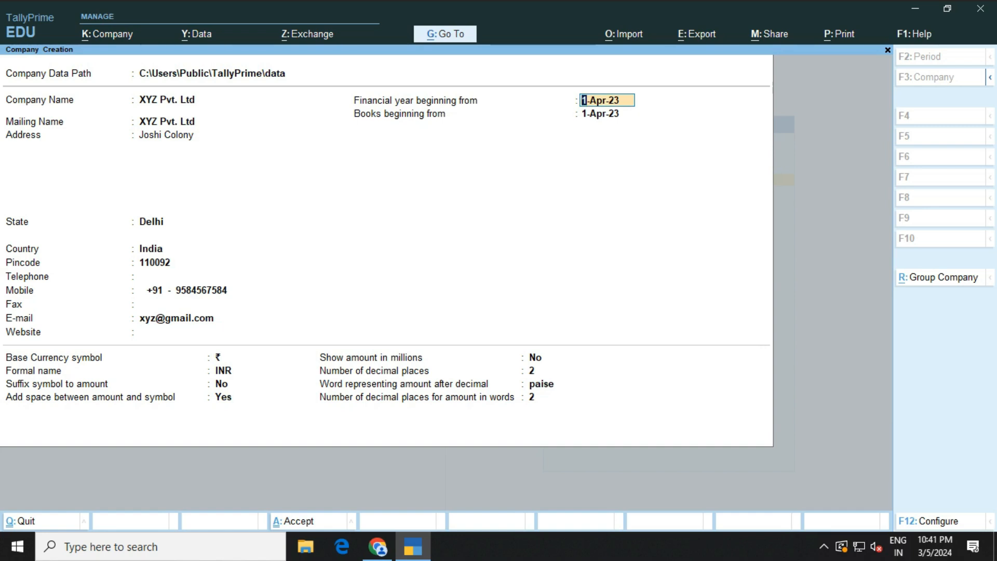
Set Use User Access Control to Yes in the F12 configuration
key(F12)
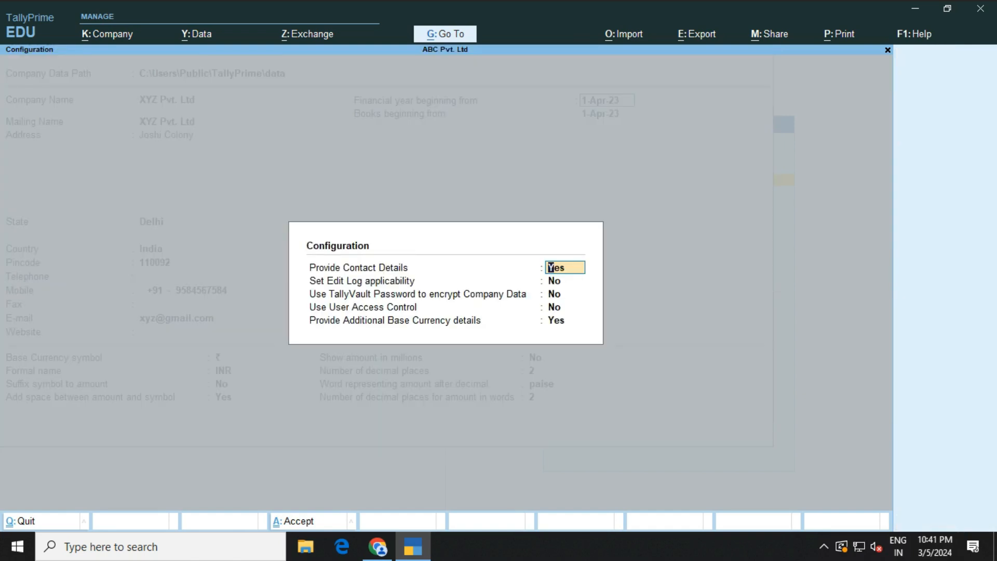
key(Return)
key(Return)
key(Return)
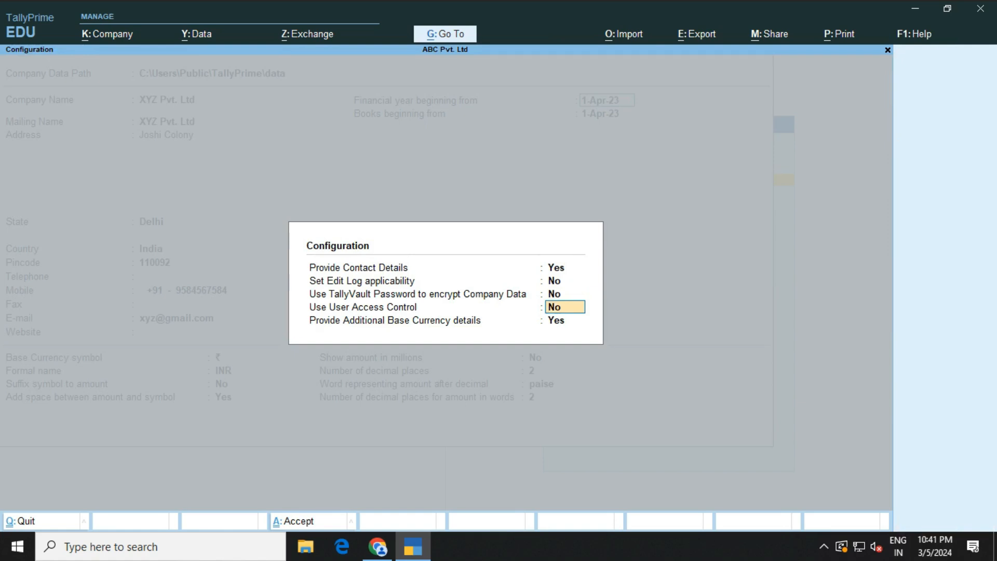
text(y)
key(Return)
key(Return)
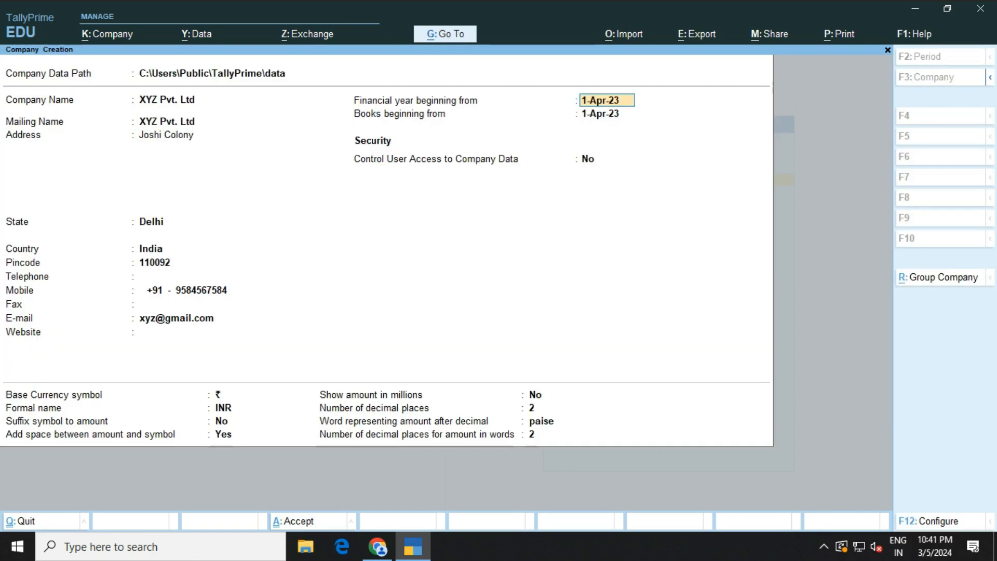
key(Return)
key(Return)
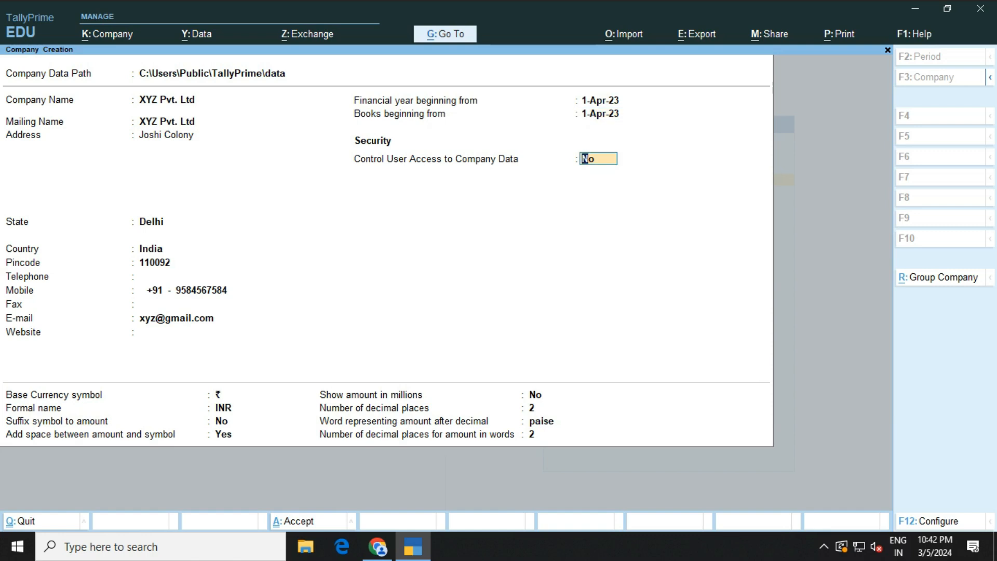
Turn on user access control with an administrator username and password, then save the company
text(y)
key(Return)
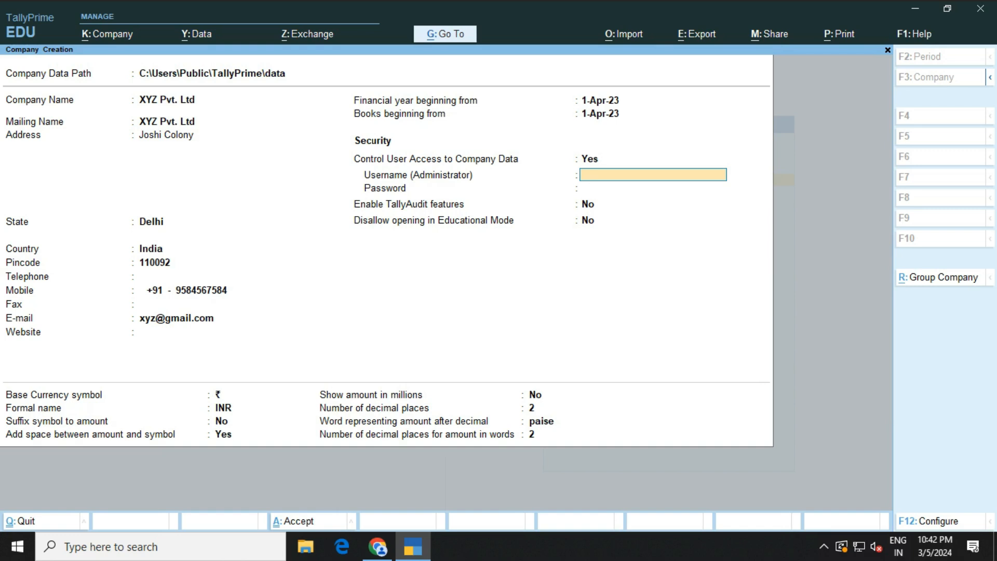
text(XYZ)
key(Return)
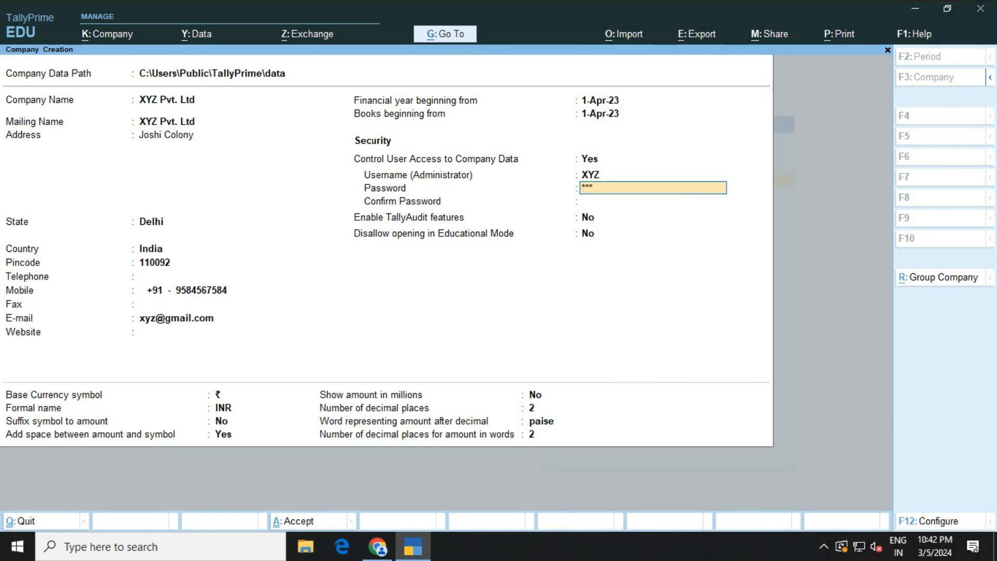
key(Return)
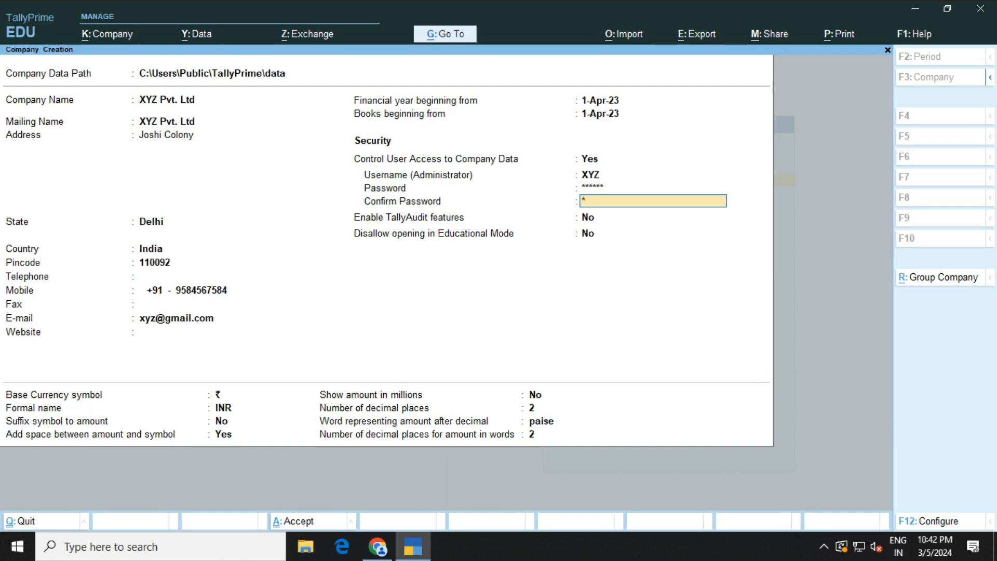
key(Return)
key(Return)
key(Return)
key(Return)
key(Return)
key(Return)
key(Return)
key(Return)
key(Return)
key(Return)
key(Return)
key(Return)
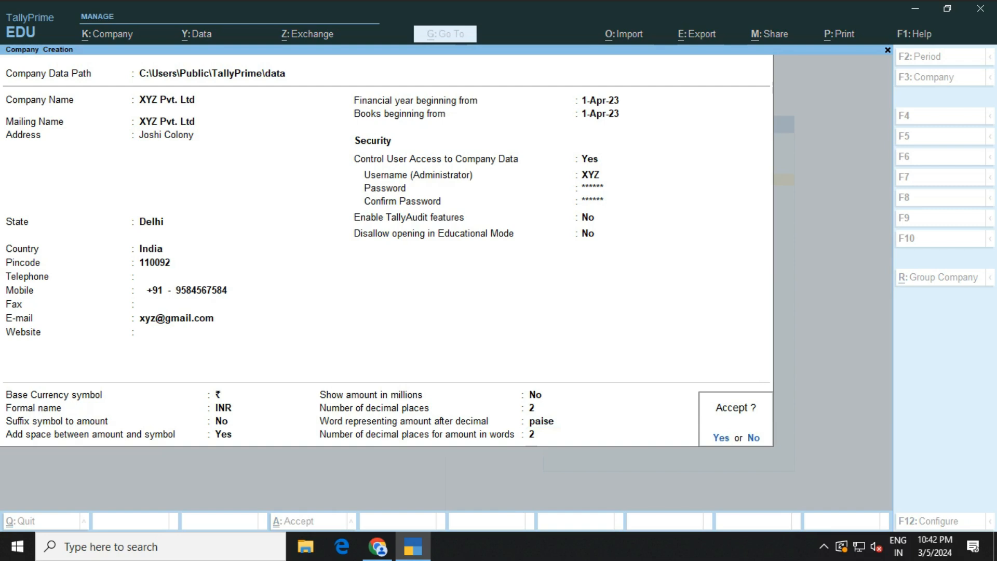
key(Return)
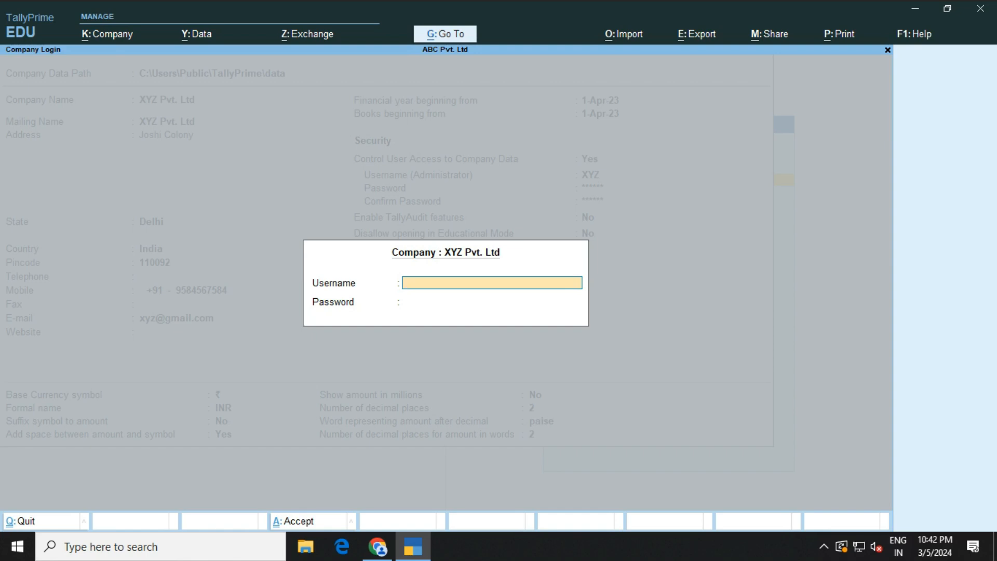
Log into XYZ Pvt. Ltd as administrator and accept GST with Delhi Regular registration
text(XYZ)
key(Return)
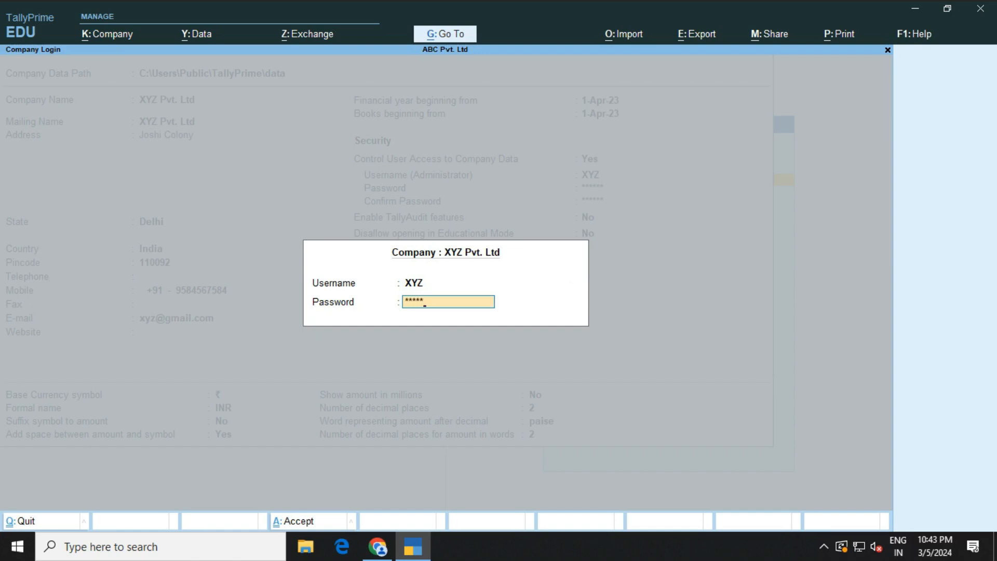
key(Return)
key(Return)
key(Return)
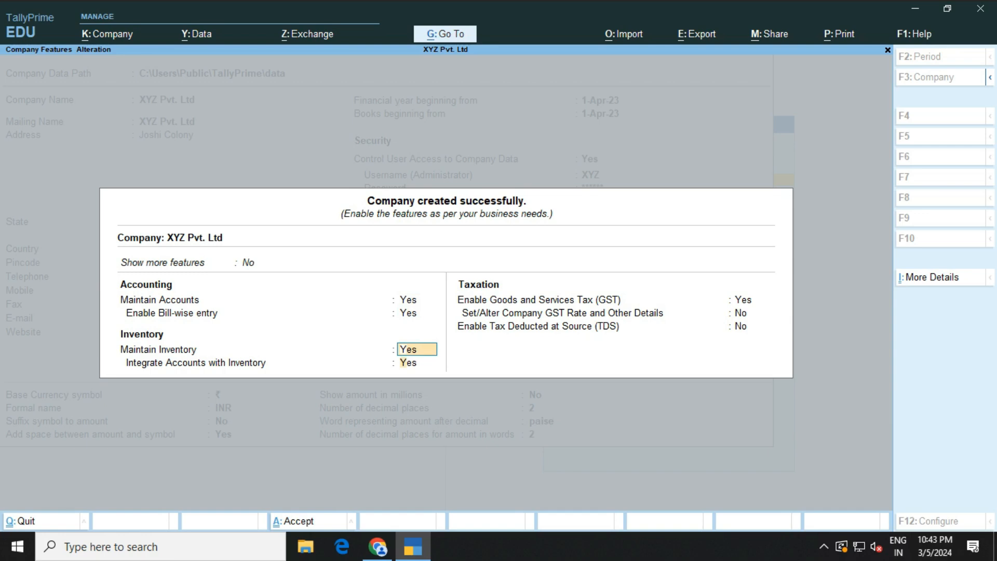
key(Return)
key(Return)
key(Return)
key(Return)
key(Return)
key(Return)
key(Return)
key(Return)
key(Return)
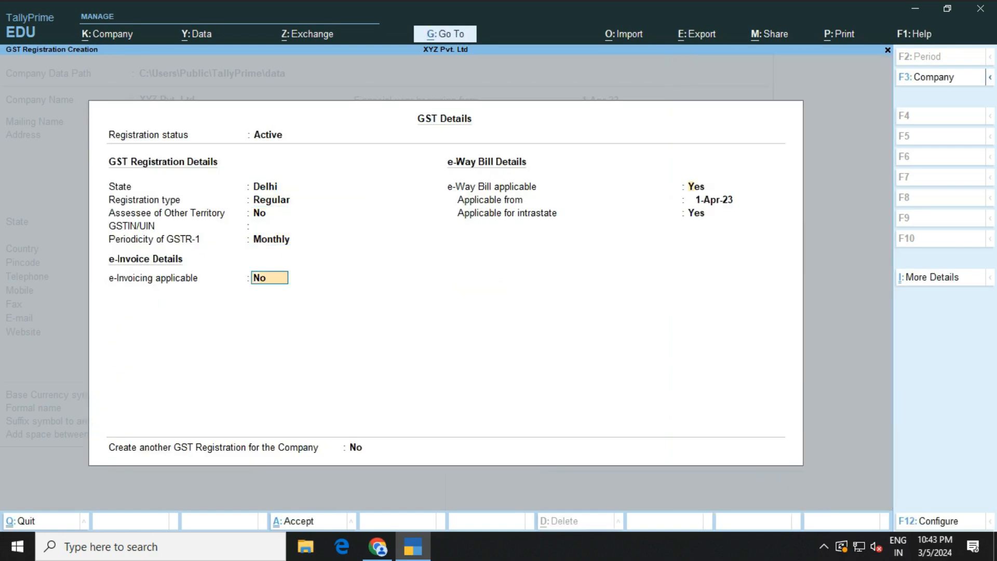
key(Return)
key(Return)
key(Return)
key(Return)
key(Return)
key(Return)
key(Return)
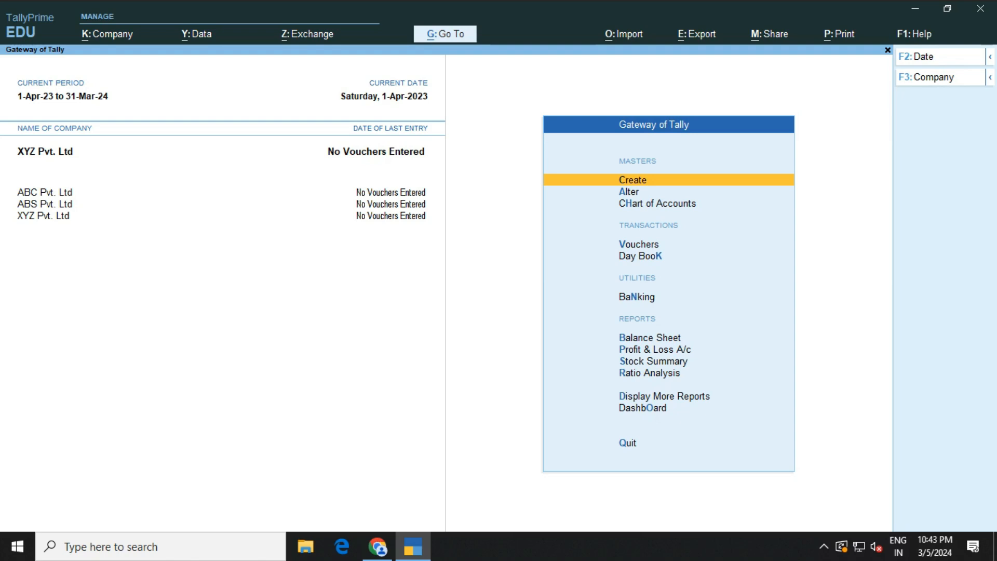
Start a new company named AAET Classes with the default mailing name
key(F3)
key(Up)
key(Up)
key(Up)
key(Up)
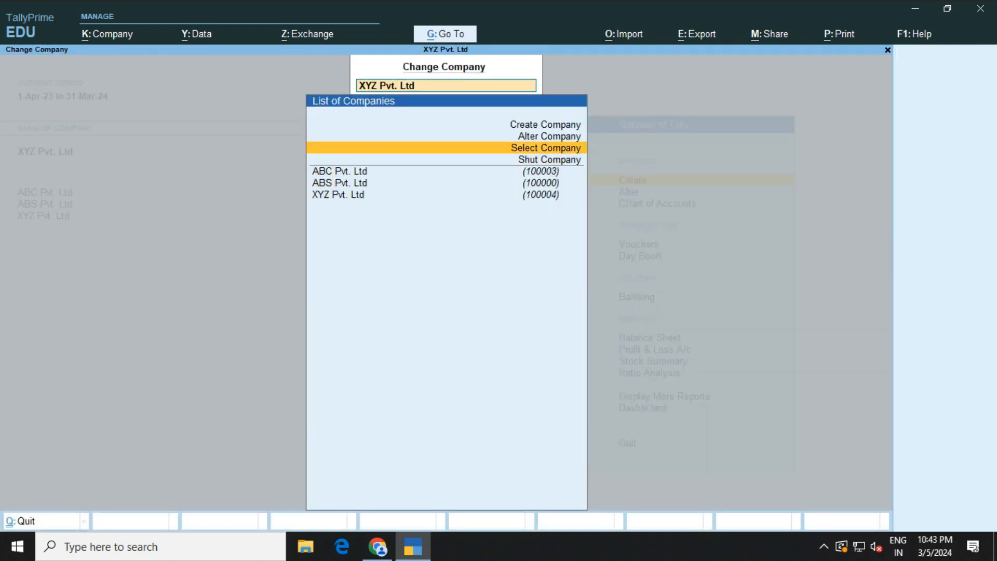
key(Up)
key(Up)
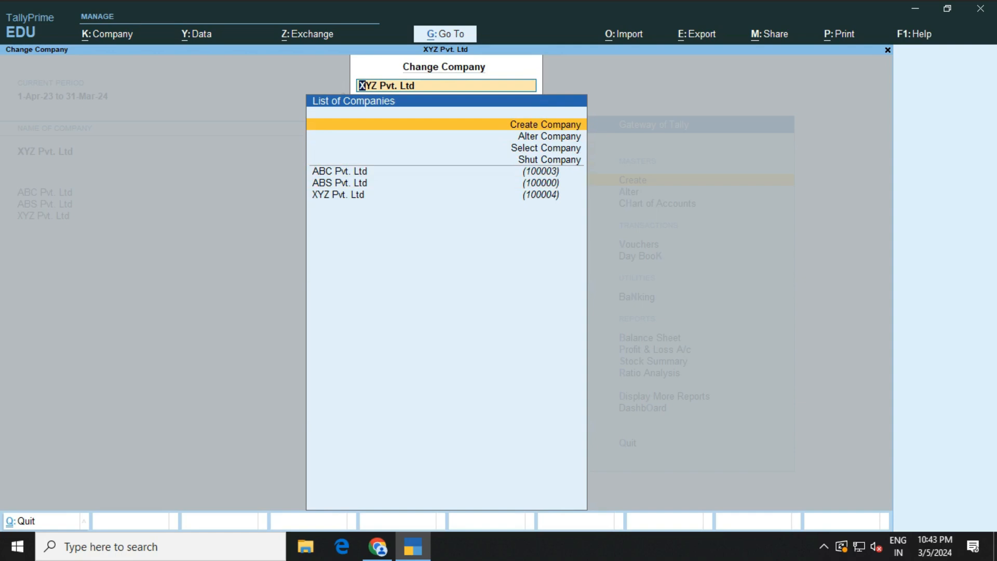
key(Return)
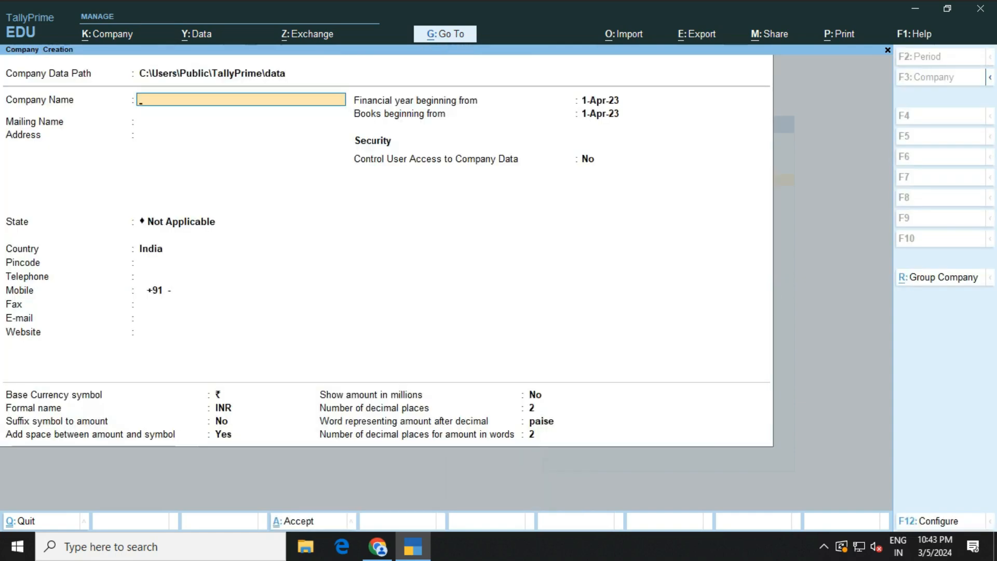
text(AA)
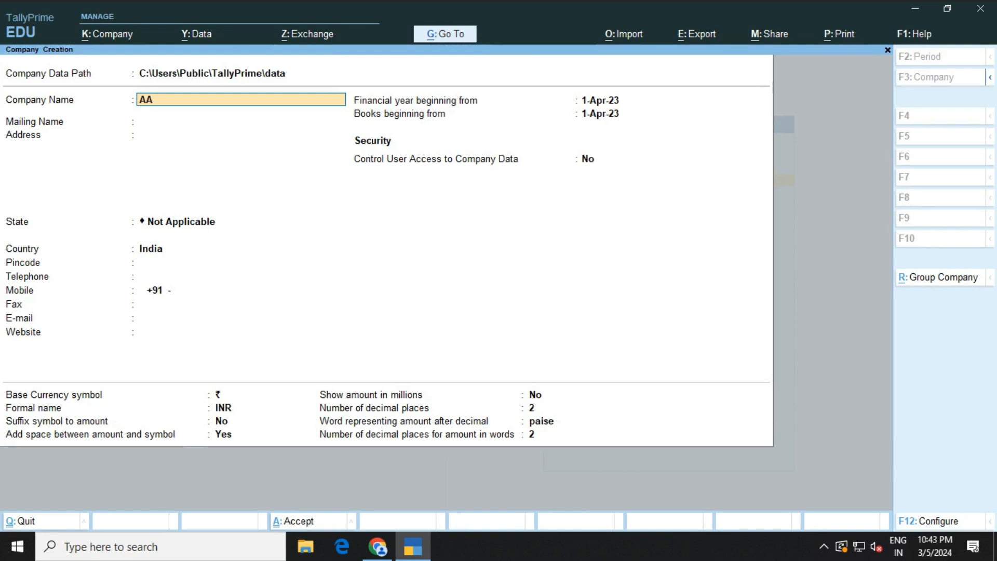
text(ET Classes)
key(Return)
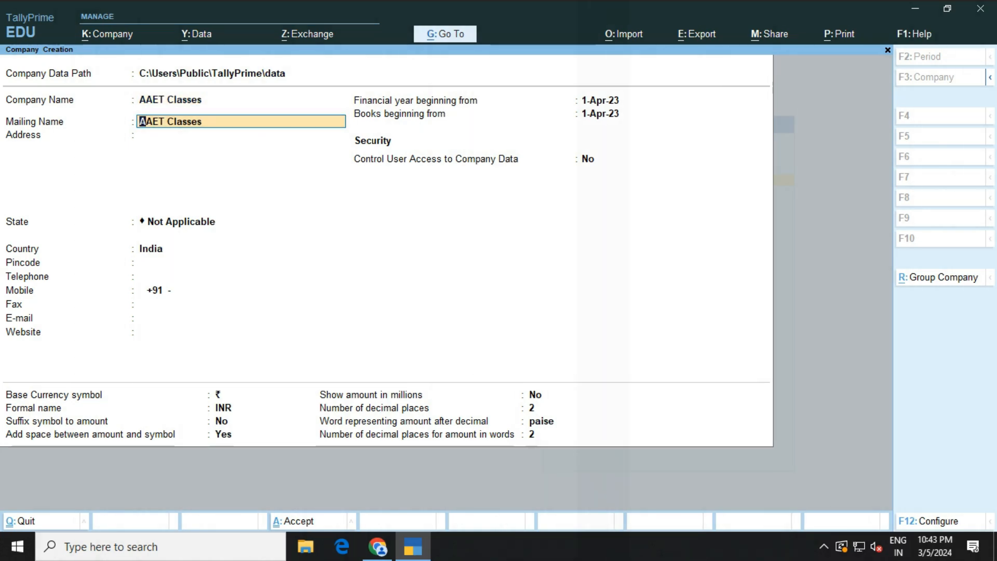
key(Return)
Enter AAET Classes' address, state Delhi and pincode
text(Joshi Colony)
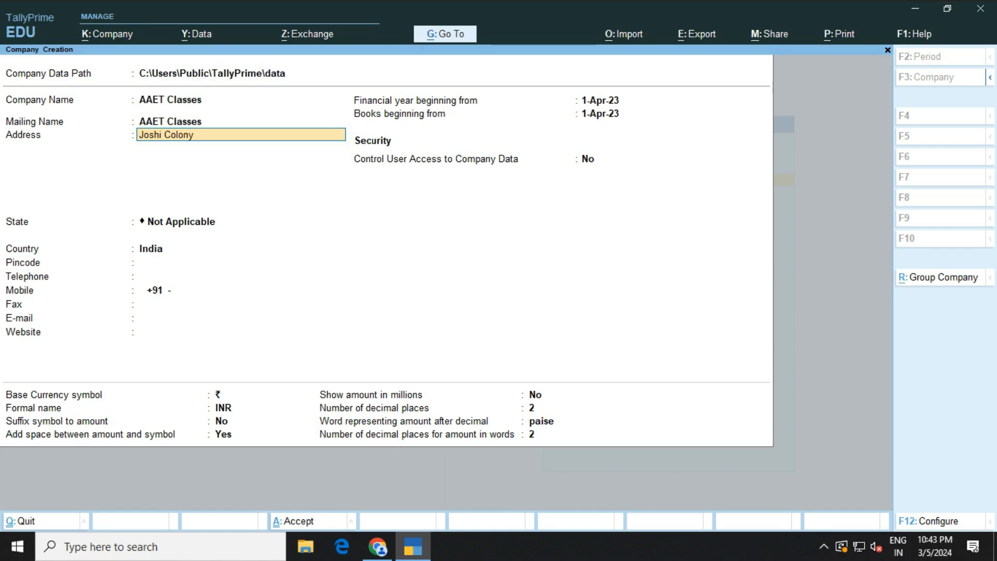
key(Return)
key(Return)
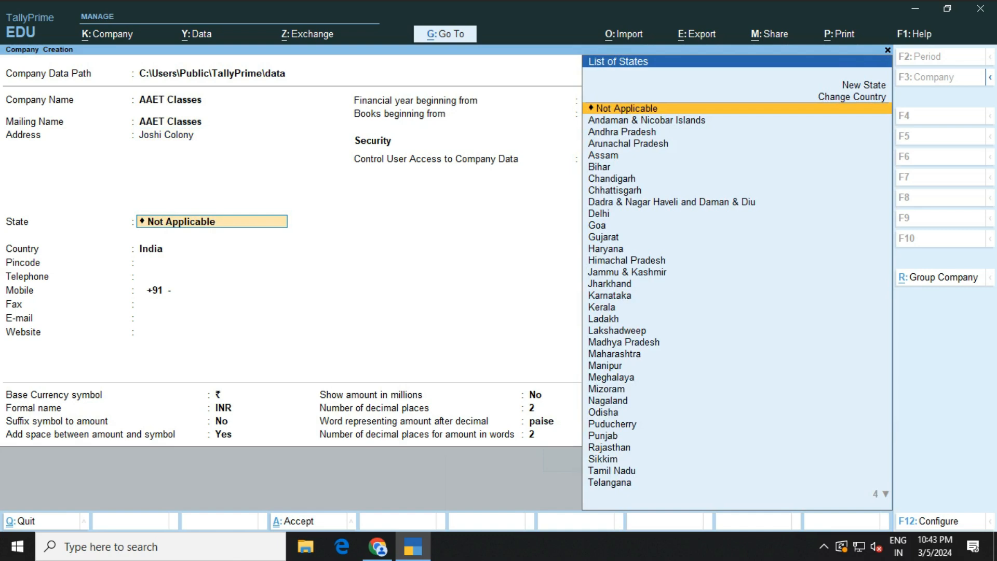
text(De)
key(Return)
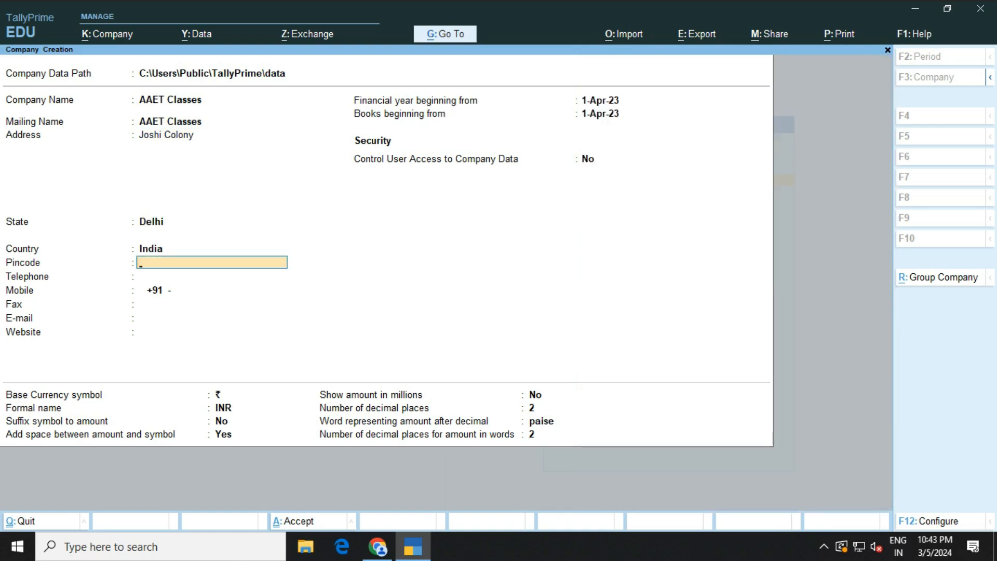
text(110092)
key(Return)
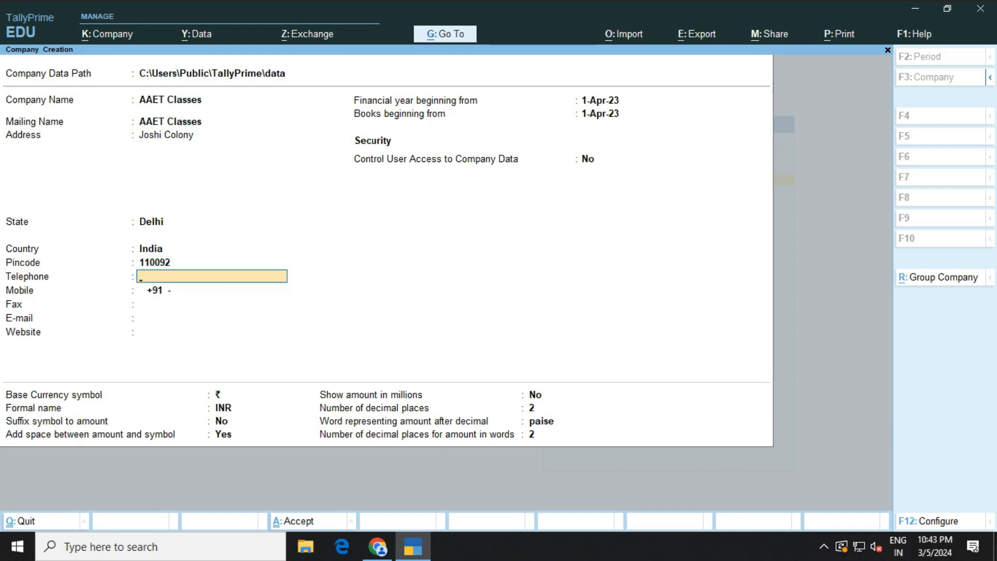
Add the mobile number and e-mail, leaving fax and website blank
key(Return)
text(95)
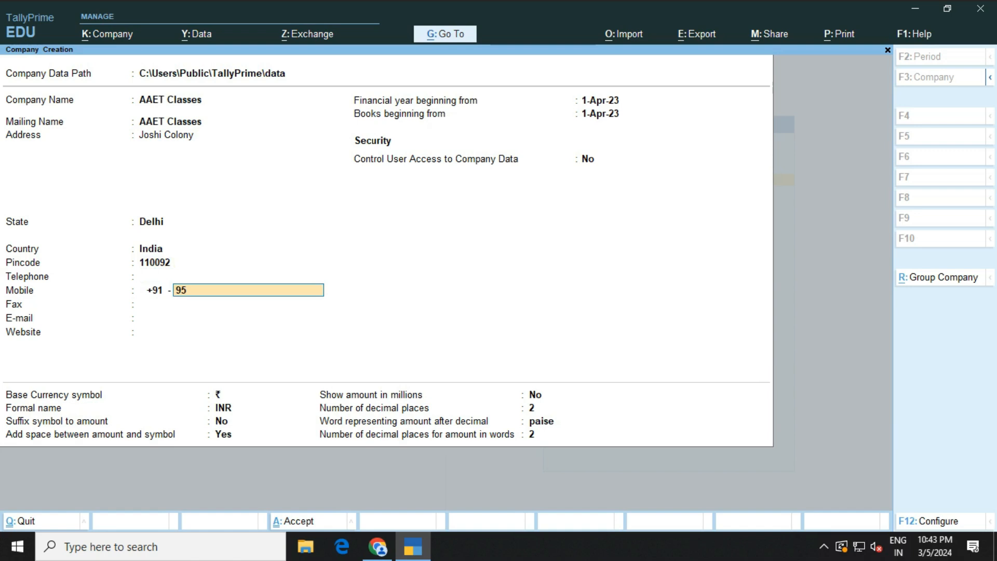
text(8475645)
key(Return)
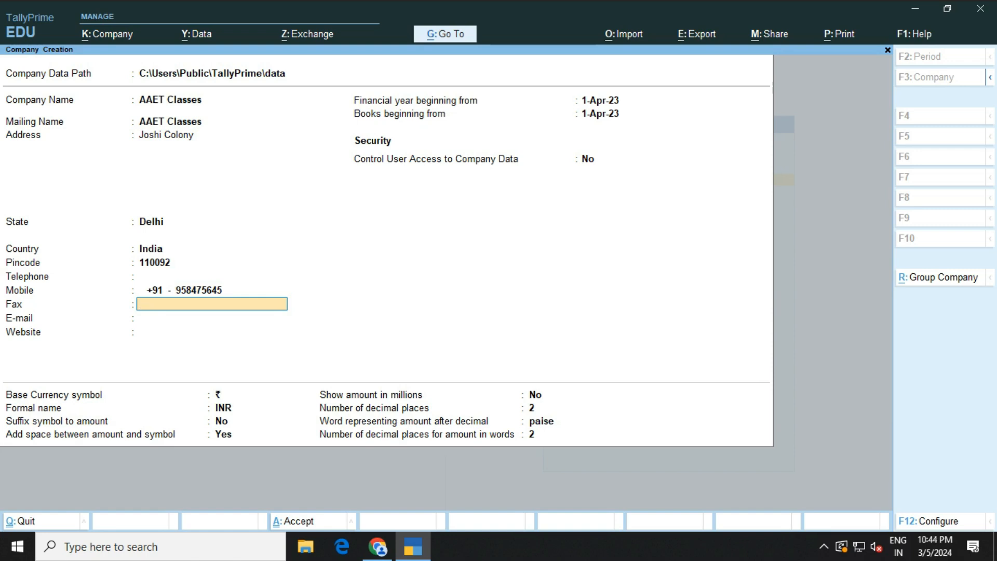
key(Return)
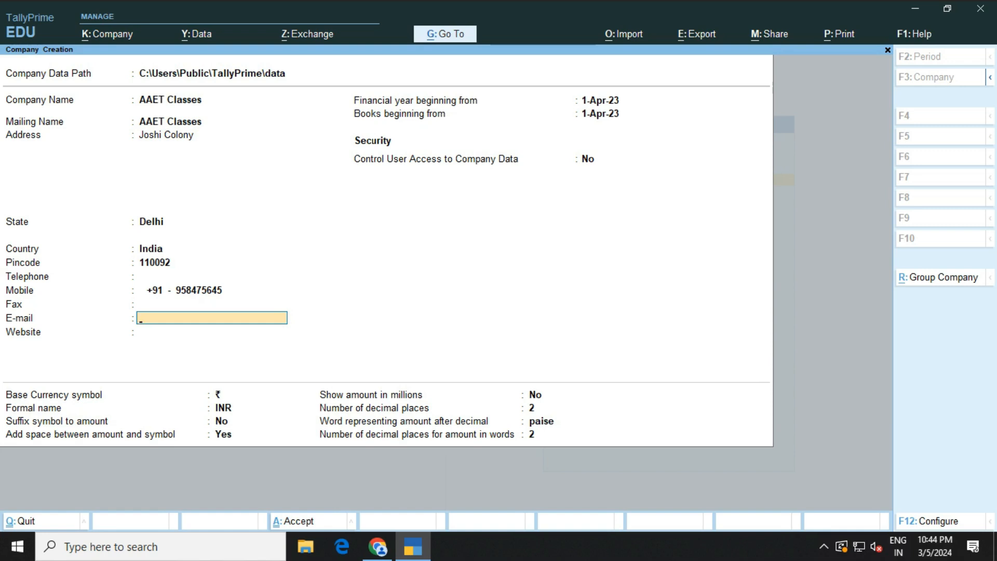
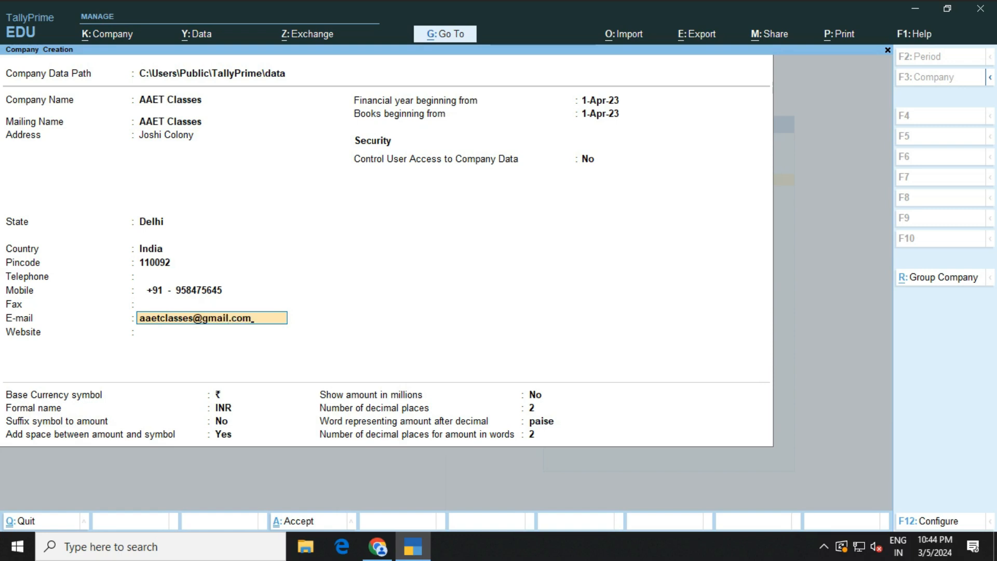
key(Return)
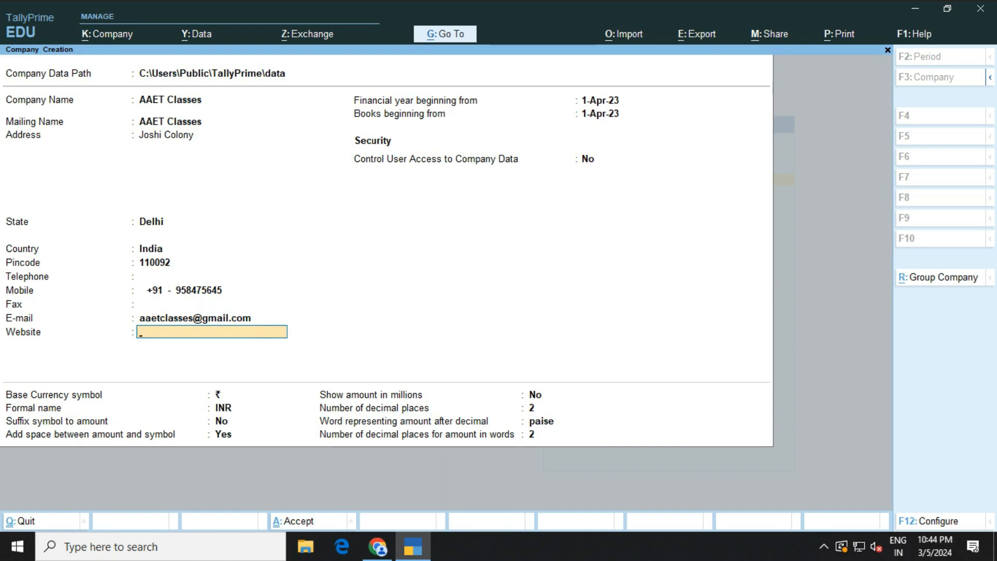
key(Return)
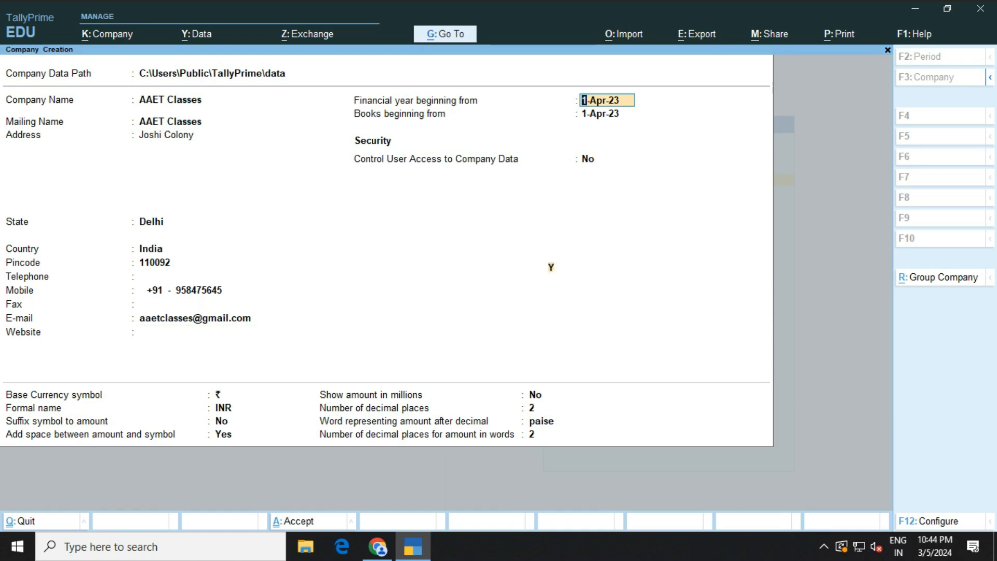
key(F12)
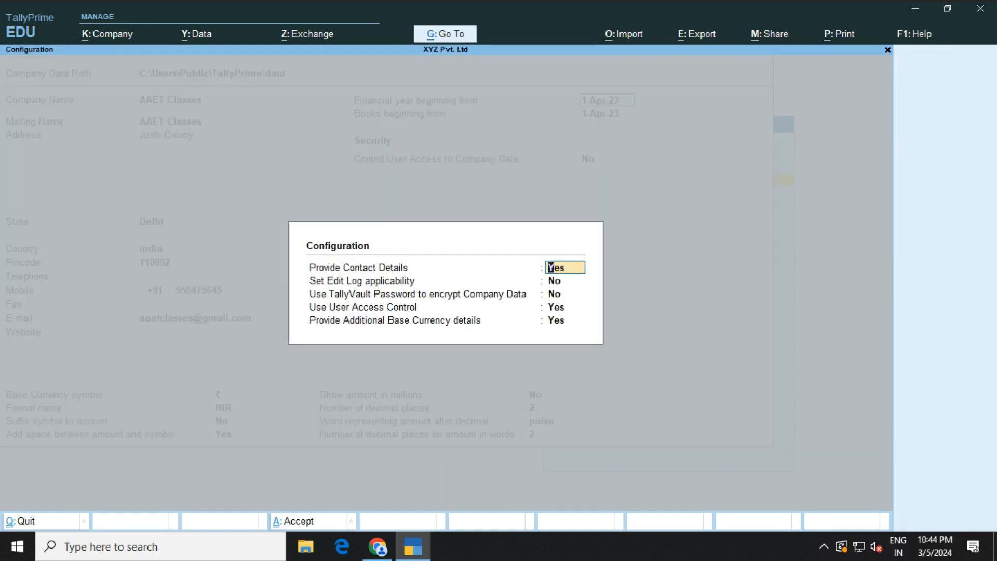
Set Use TallyVault Password to Yes in the company configuration
key(Return)
key(Return)
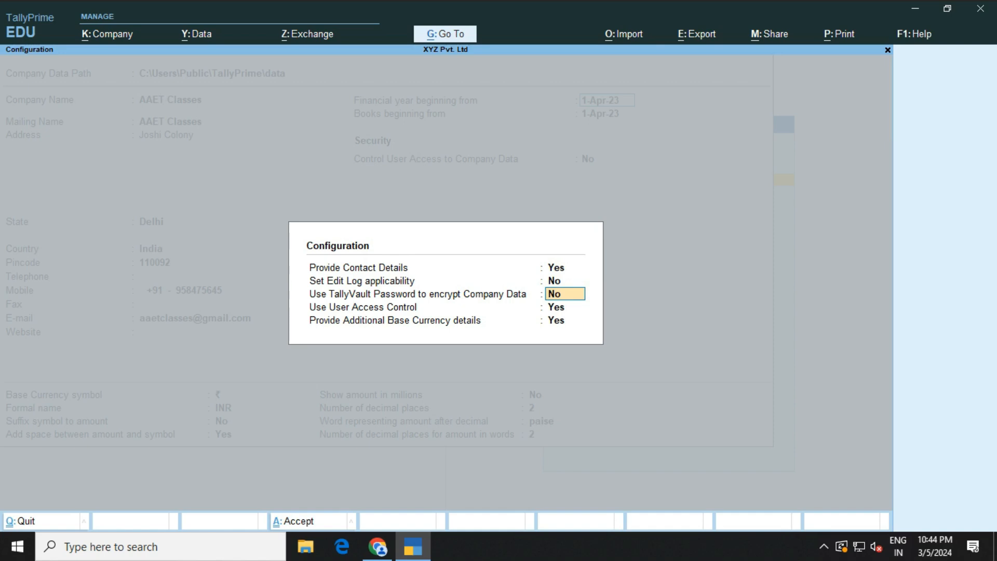
text(y)
key(Return)
key(Return)
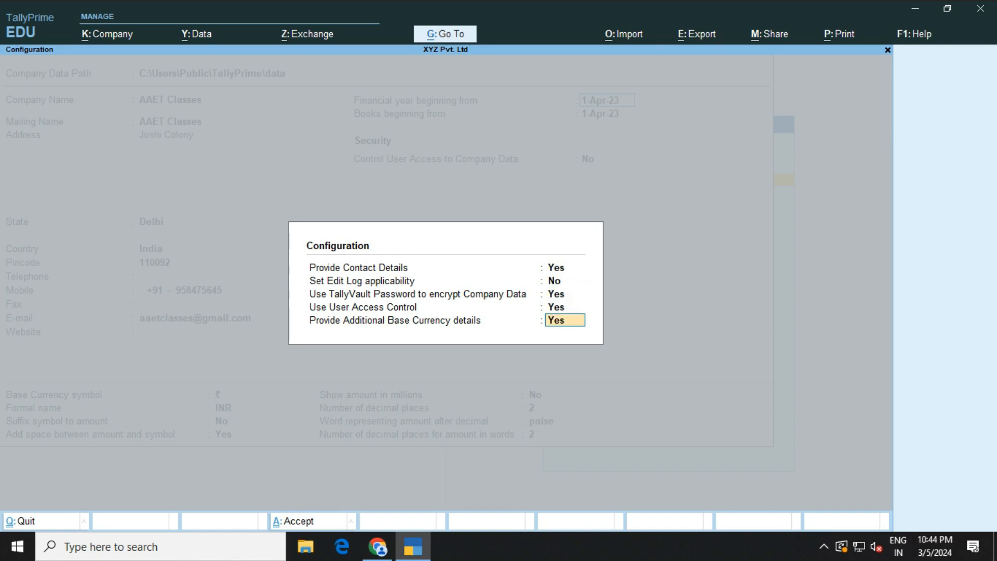
key(Return)
key(Return)
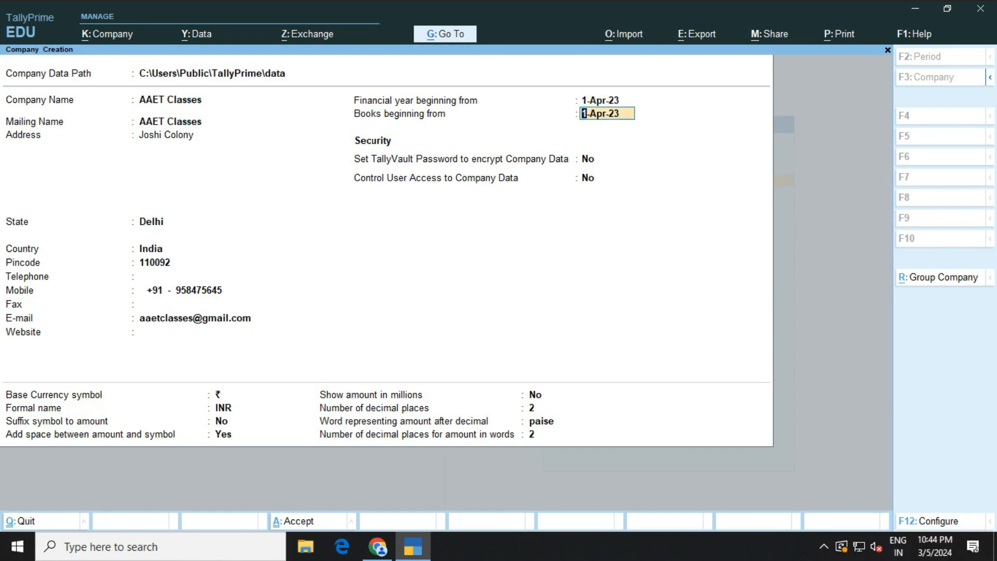
Set Use User Access Control to No in the configuration
key(F12)
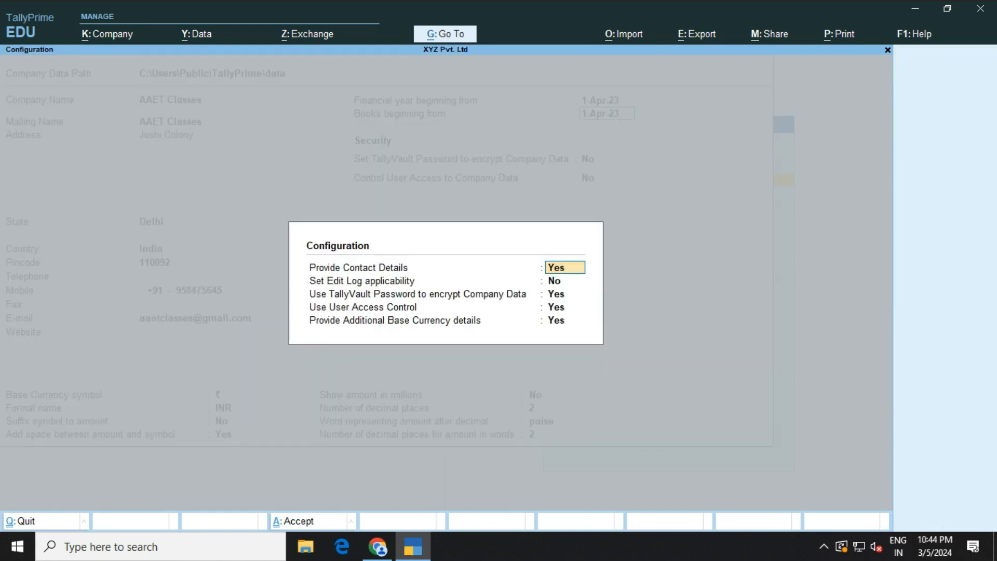
key(Return)
key(Return)
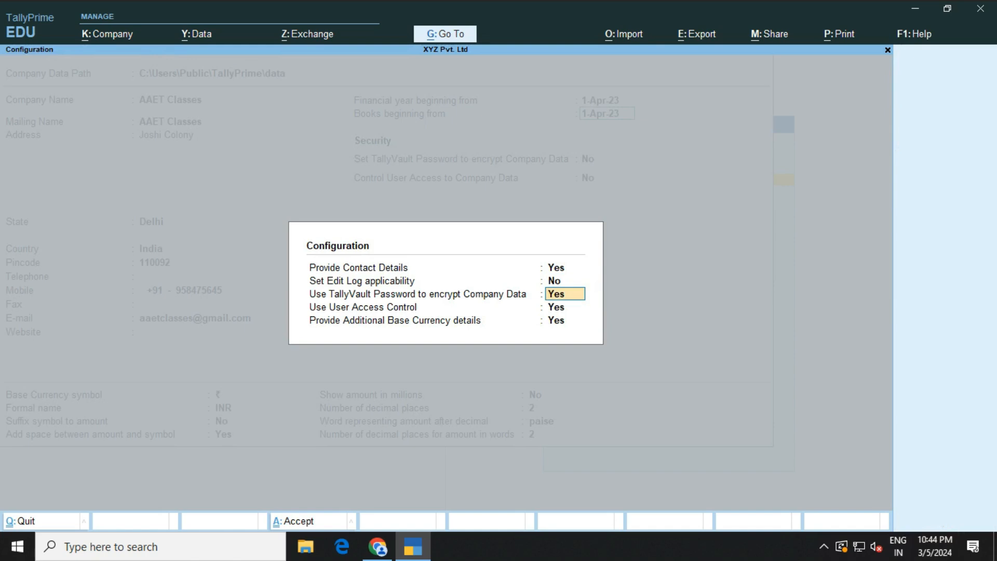
key(Return)
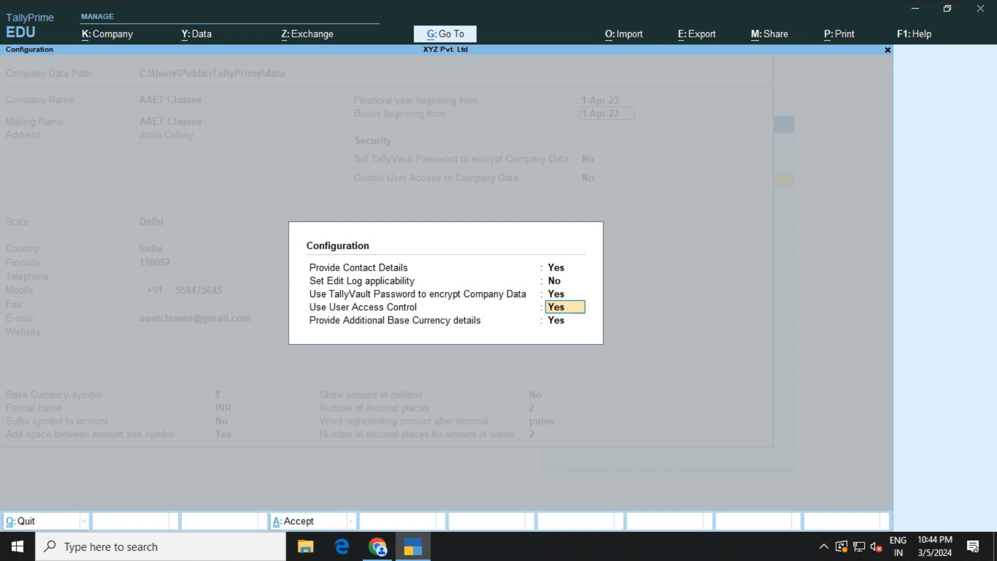
text(n)
key(Return)
key(Return)
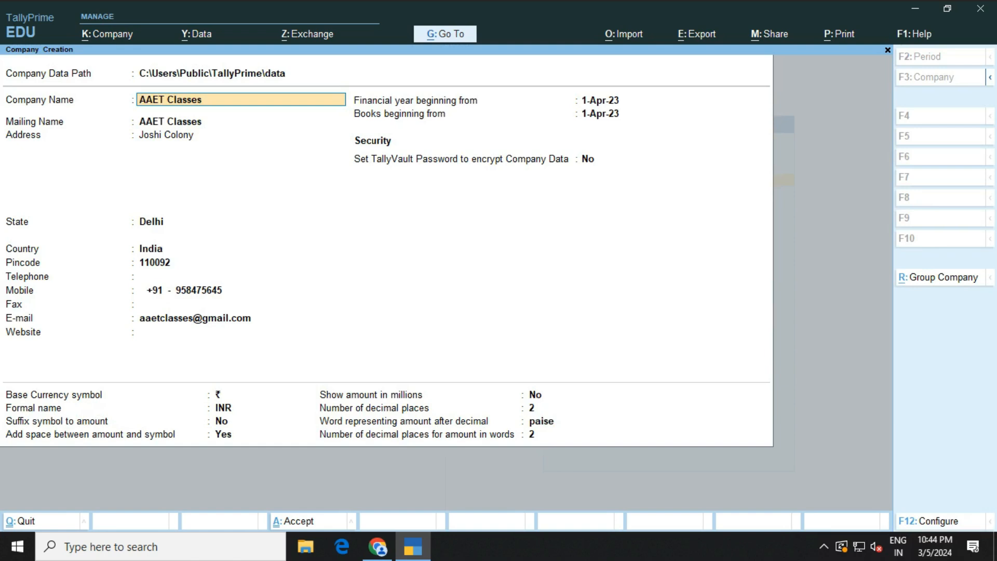
Turn on TallyVault for AAET Classes, set and confirm its password, and keep the default currency settings
click(588, 159)
text(y)
key(Return)
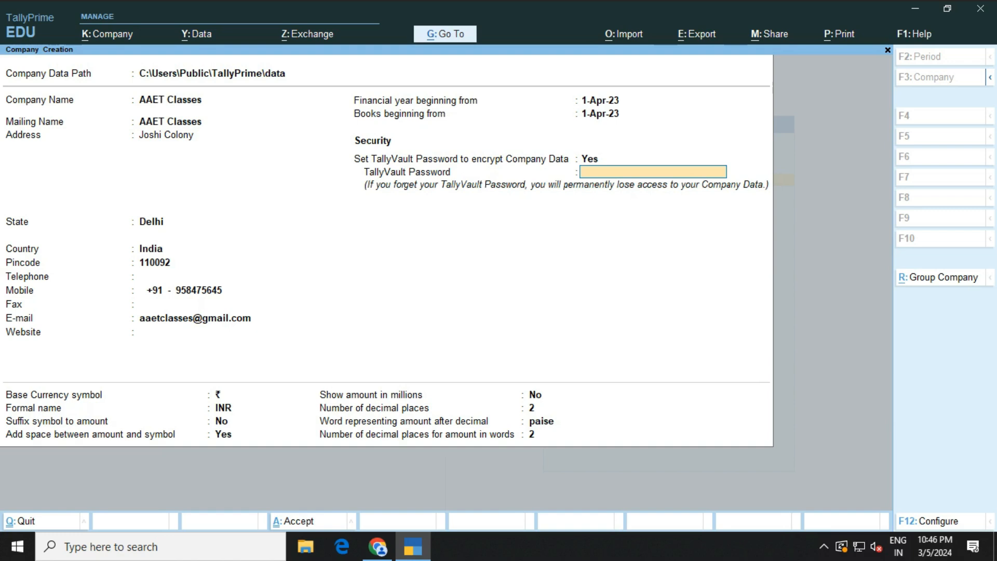
text(*)
key(Return)
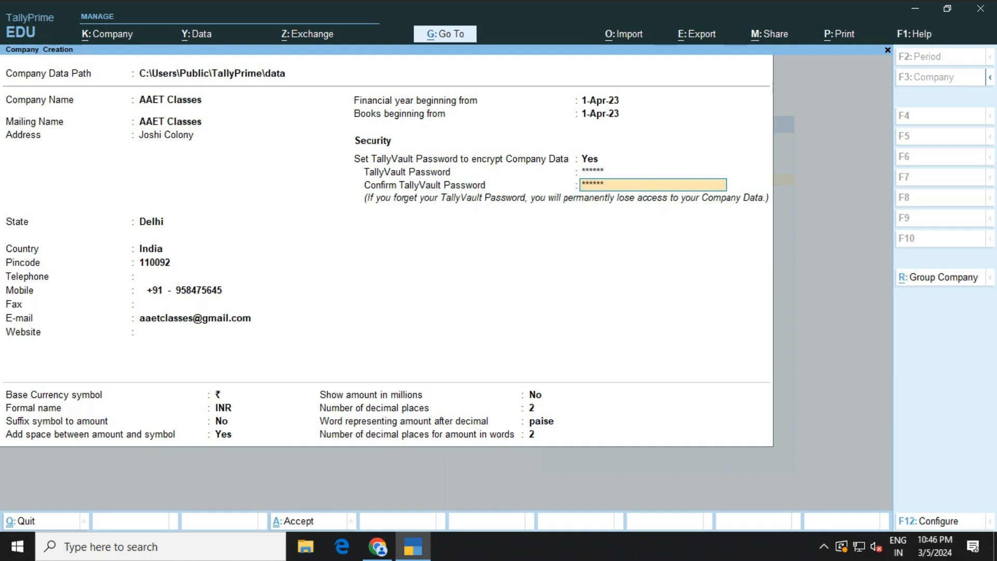
key(Return)
key(Return)
key(Return)
key(Return)
key(Return)
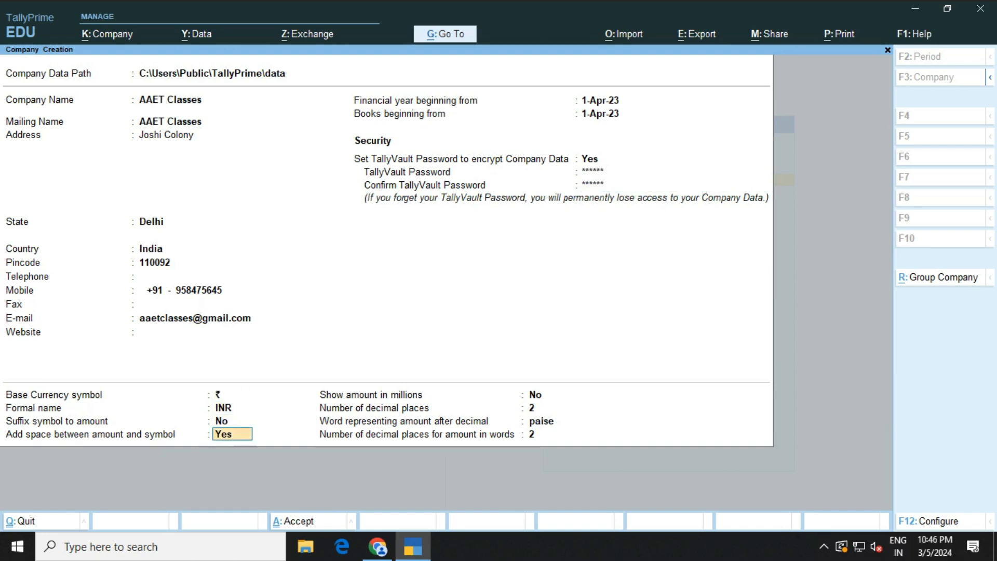
key(Return)
key(Return)
key(Return)
key(Return)
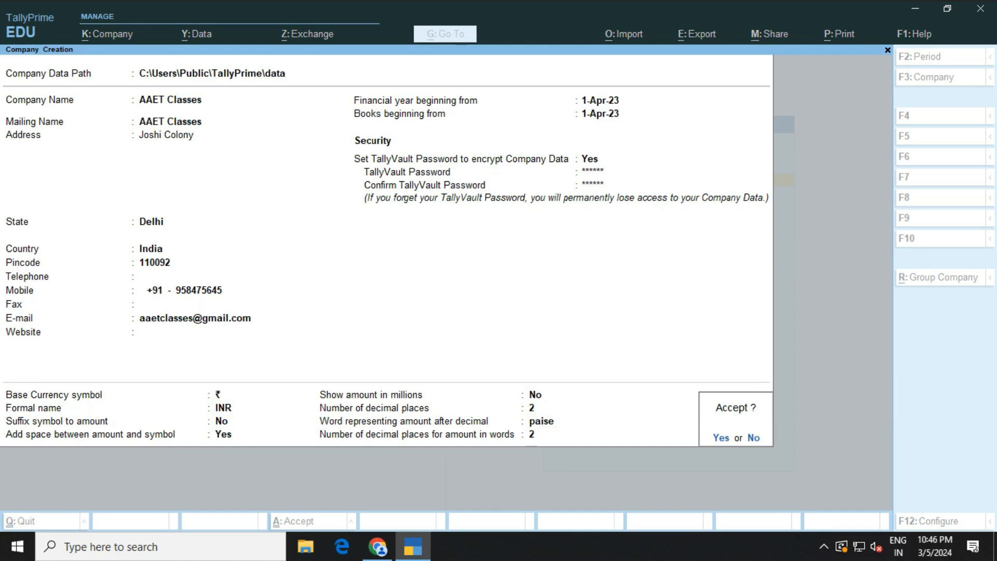
Accept AAET Classes, re-enter its TallyVault password, and enable GST to reach the GST Details
key(Return)
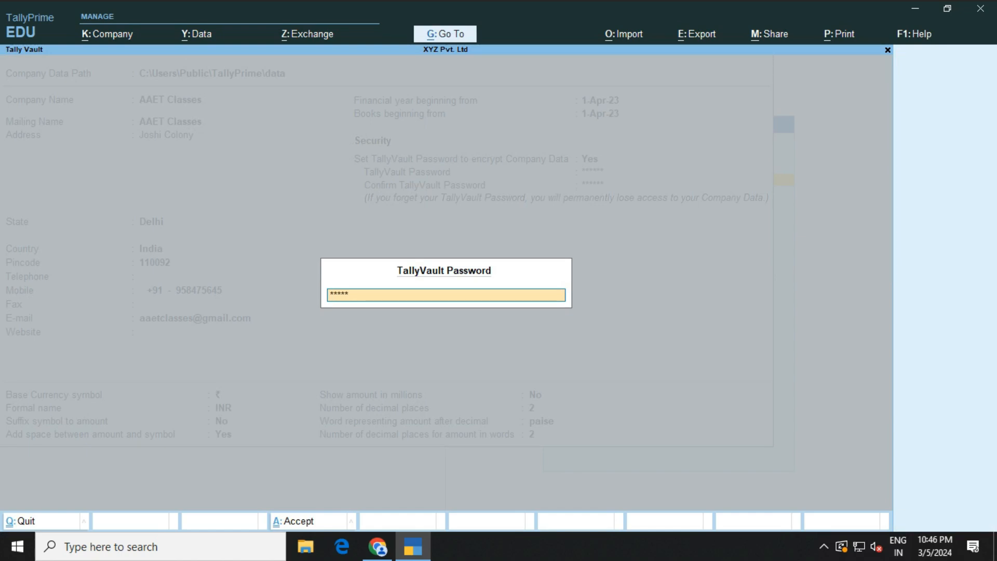
key(Return)
key(Return)
key(Return)
key(Return)
key(Return)
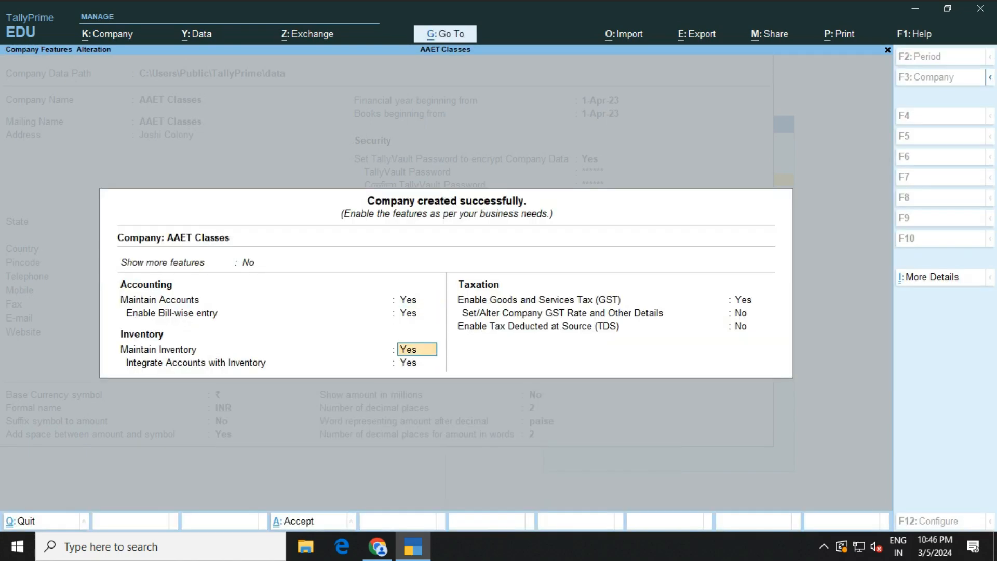
key(Return)
key(Return)
key(Return)
key(Return)
key(Return)
key(Return)
key(Return)
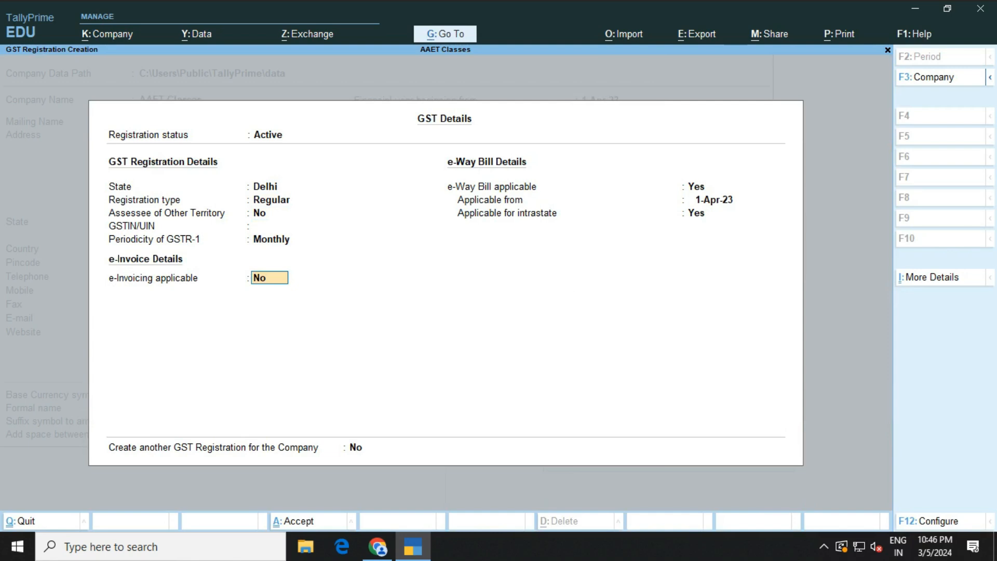
key(Return)
key(Return)
key(Return)
key(Return)
key(Return)
key(Return)
key(Return)
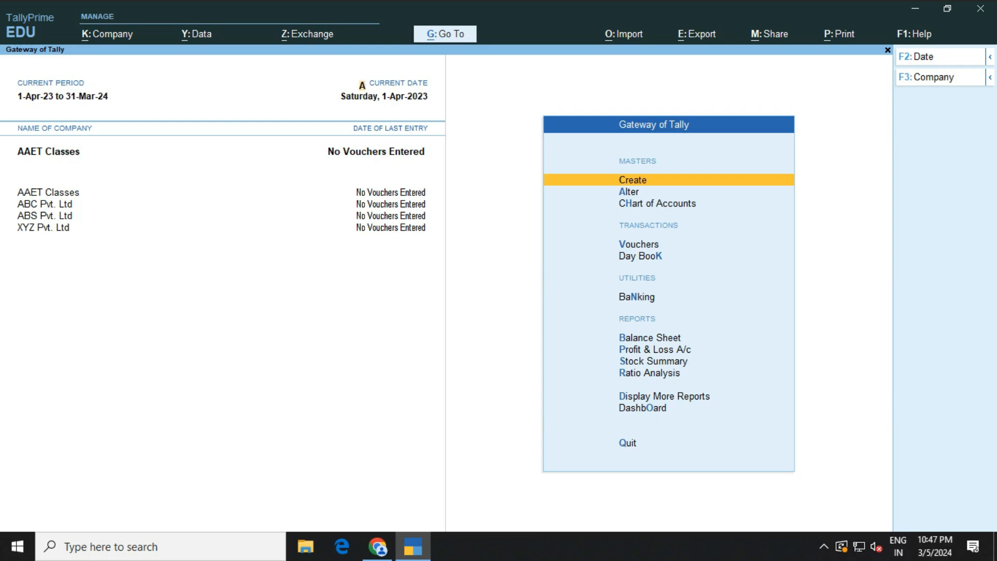
Choose Alter Company from the F3 company menu to list AAET, ABC, ABS and XYZ
key(F3)
key(Up)
key(Up)
key(Up)
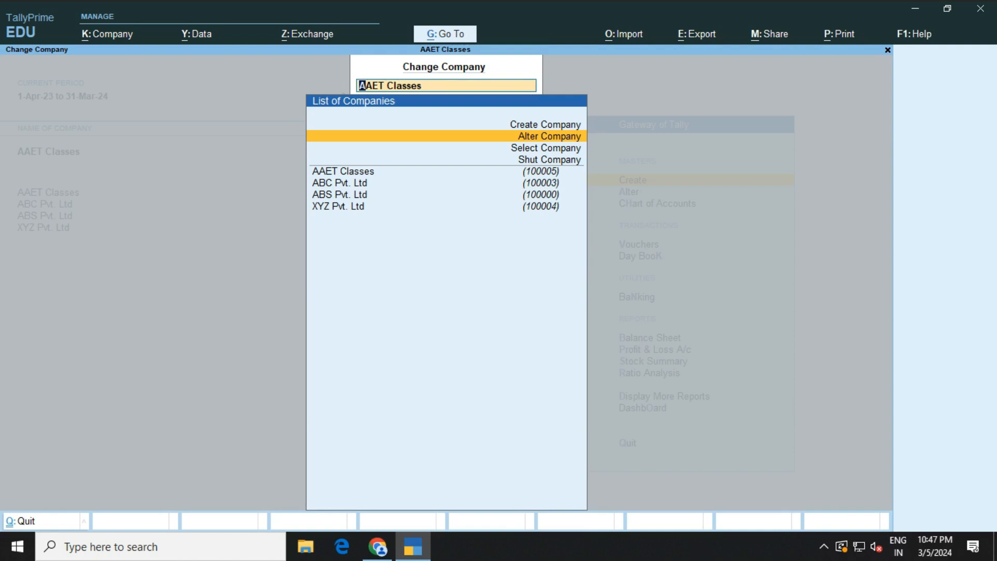
key(Return)
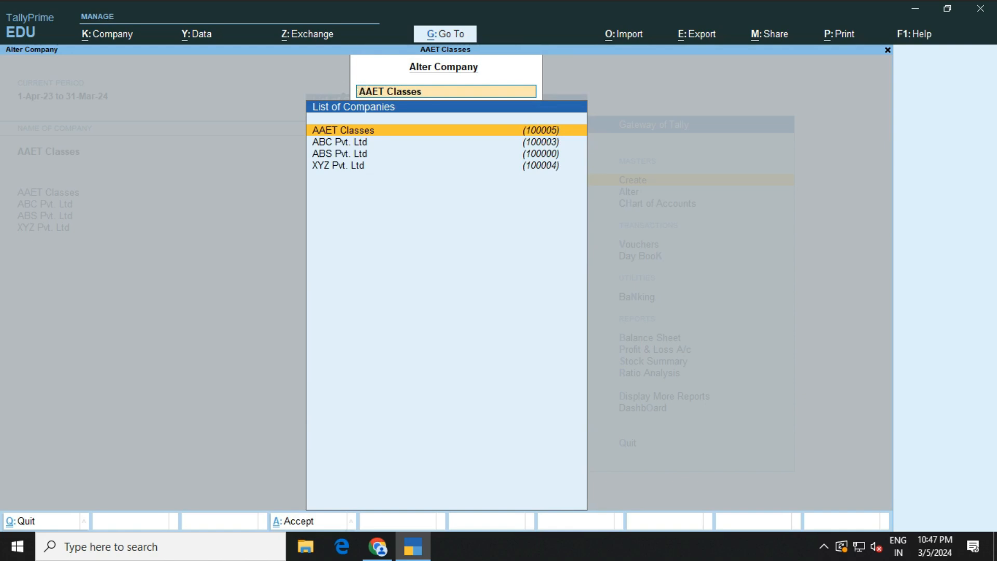
Enter the website aaetclasses.com for AAET Classes and save the alteration with Ctrl+A
key(Return)
key(Return)
key(Return)
key(Return)
key(Return)
key(Return)
key(Return)
key(Return)
key(Return)
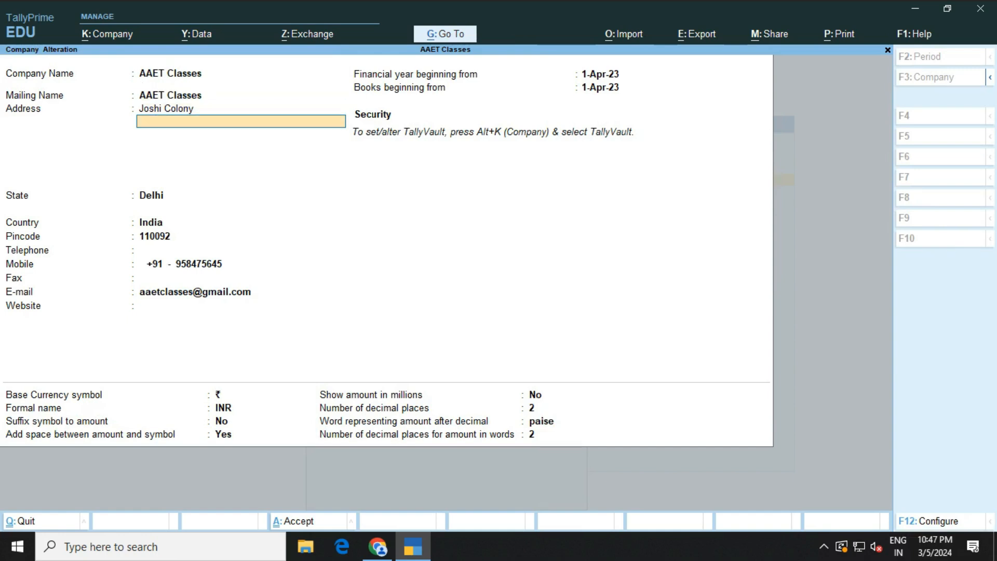
key(Return)
key(Return)
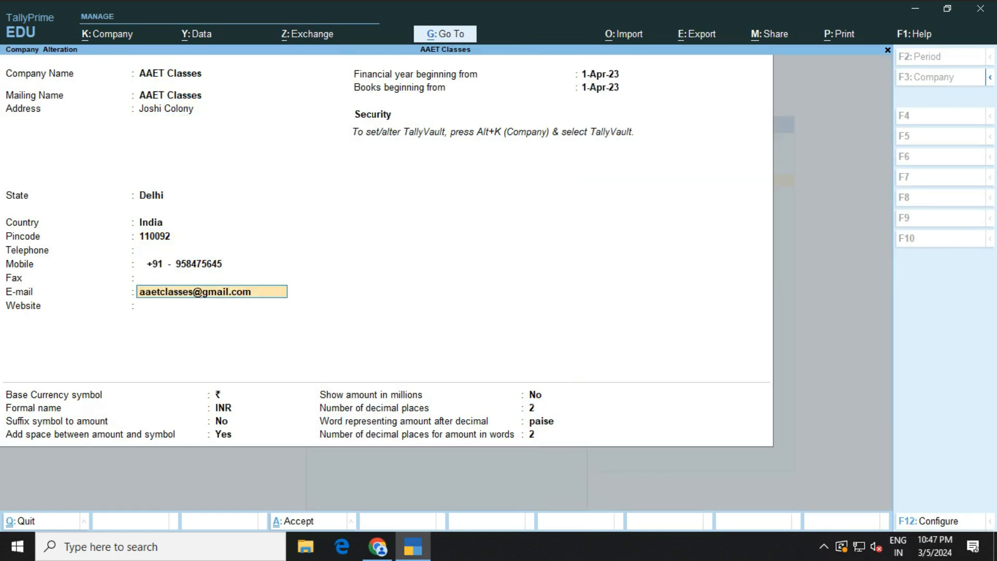
text(aaet)
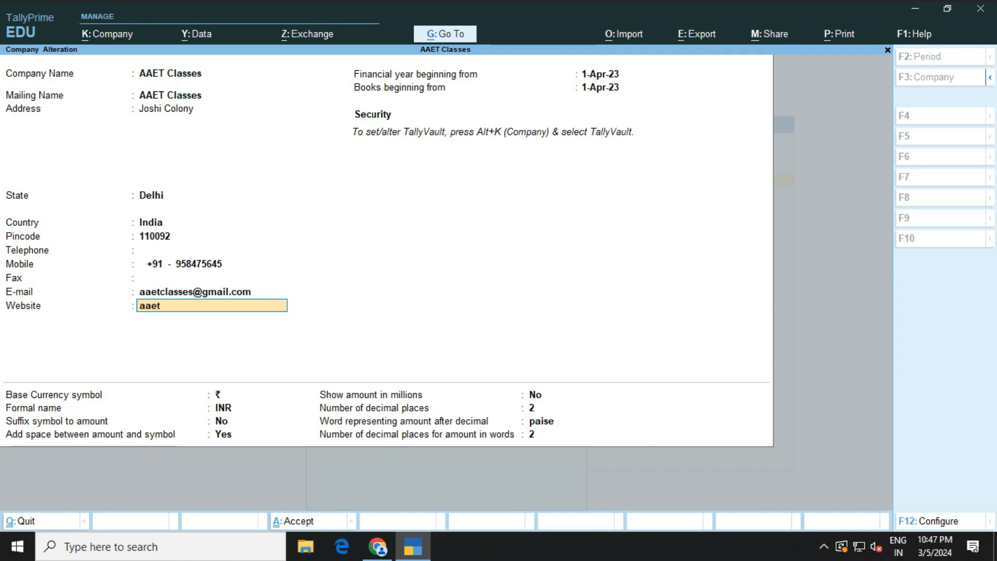
text(classes.com)
key(Return)
key(Return)
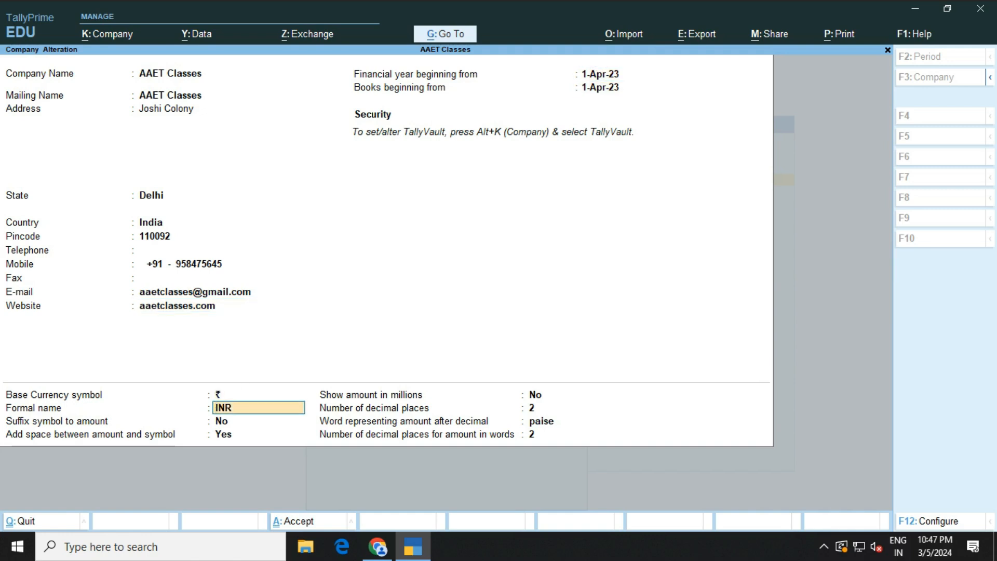
key(ctrl)
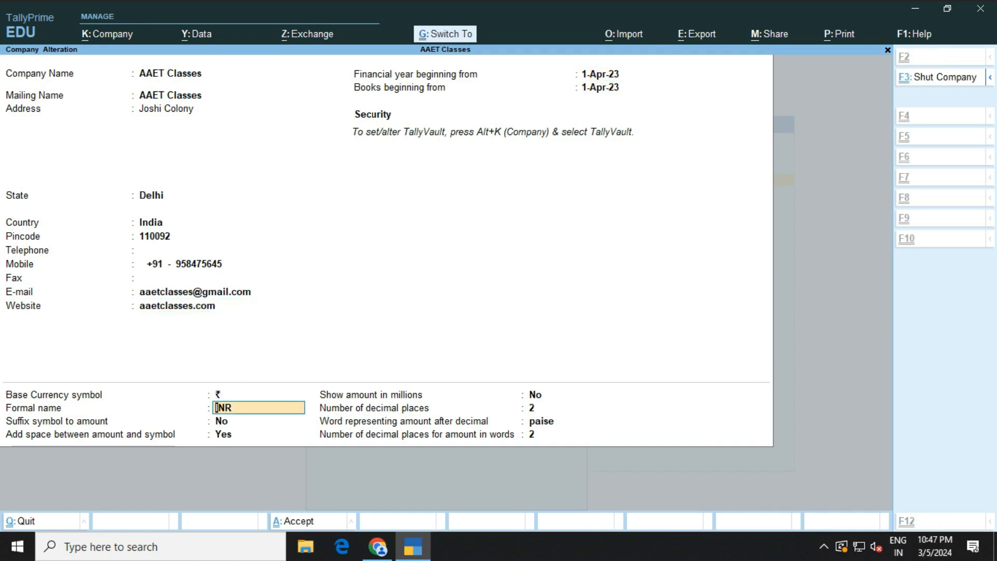
key(ctrl+a)
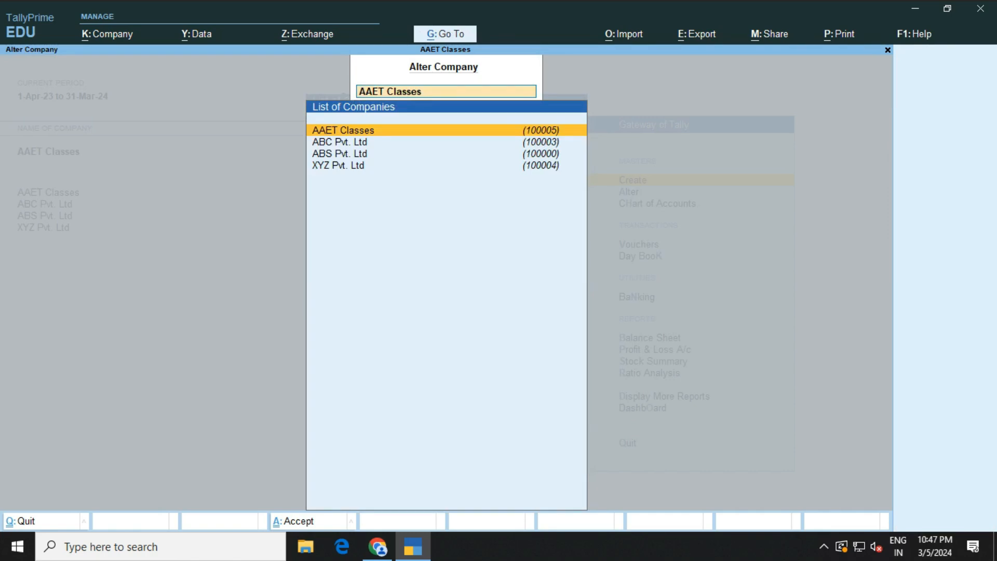
Back out of Alter Company to the Gateway of Tally
key(BackSpace)
key(Escape)
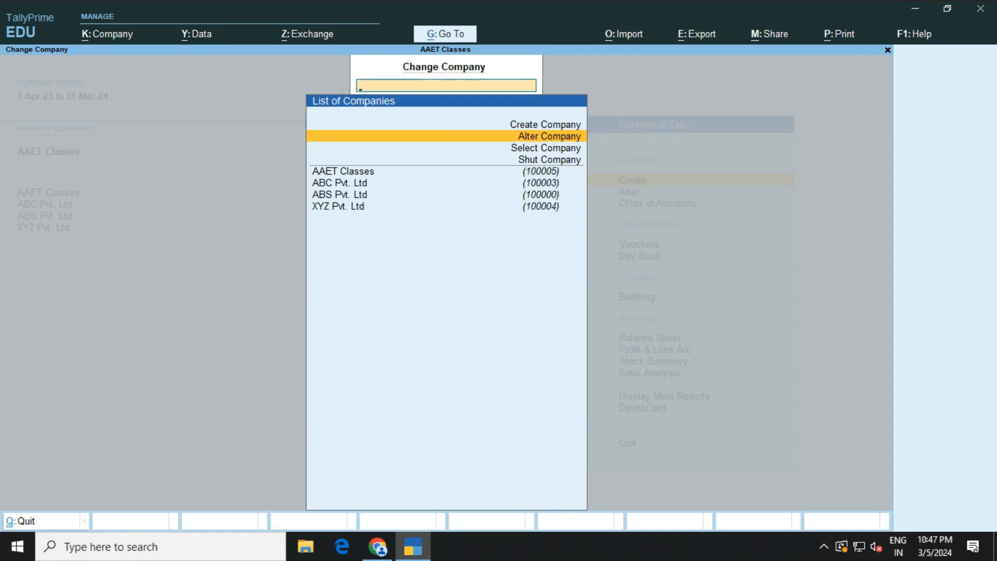
key(Down)
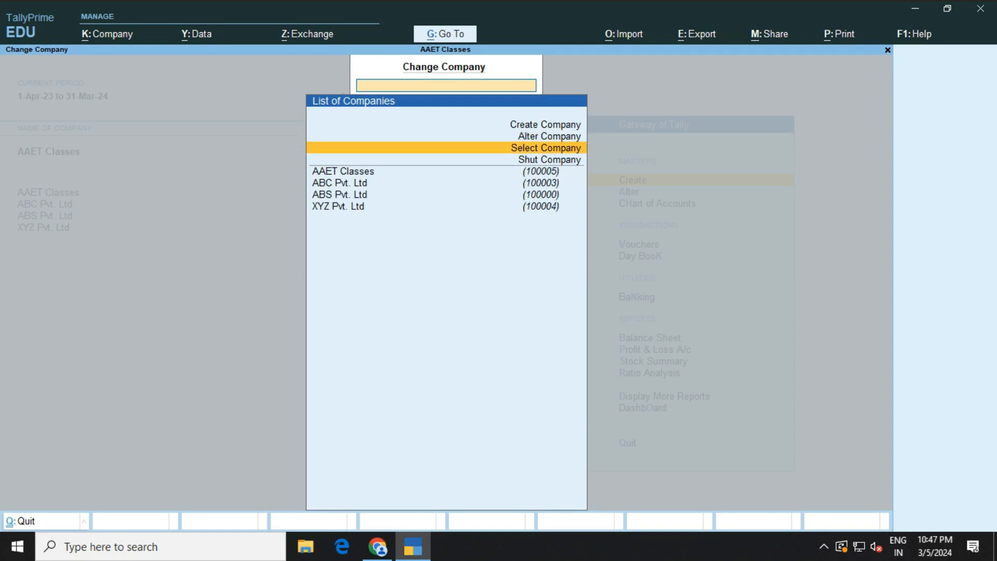
key(Escape)
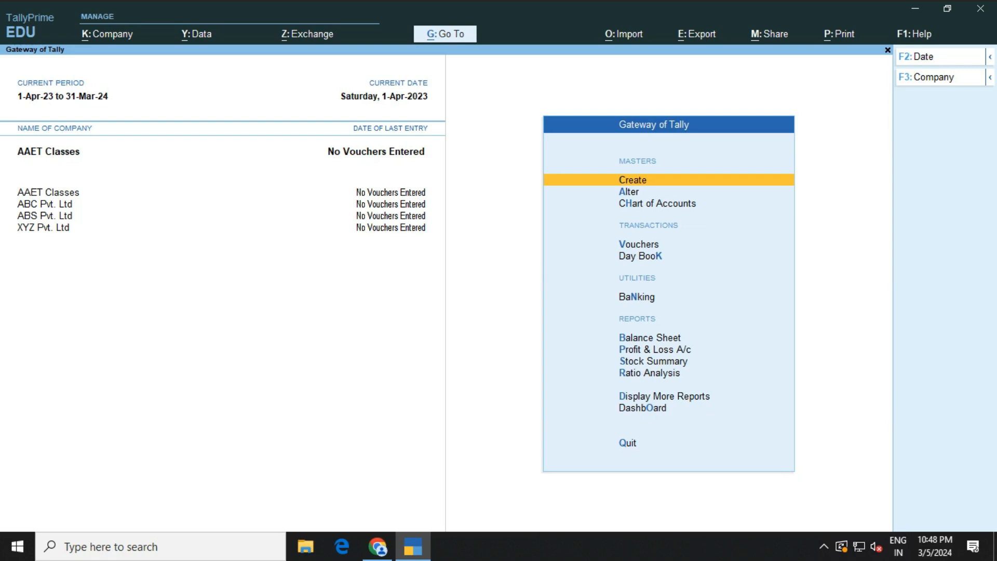
Use Select Company to load XYZ Pvt. Ltd (100004)
key(F3)
key(Up)
key(Up)
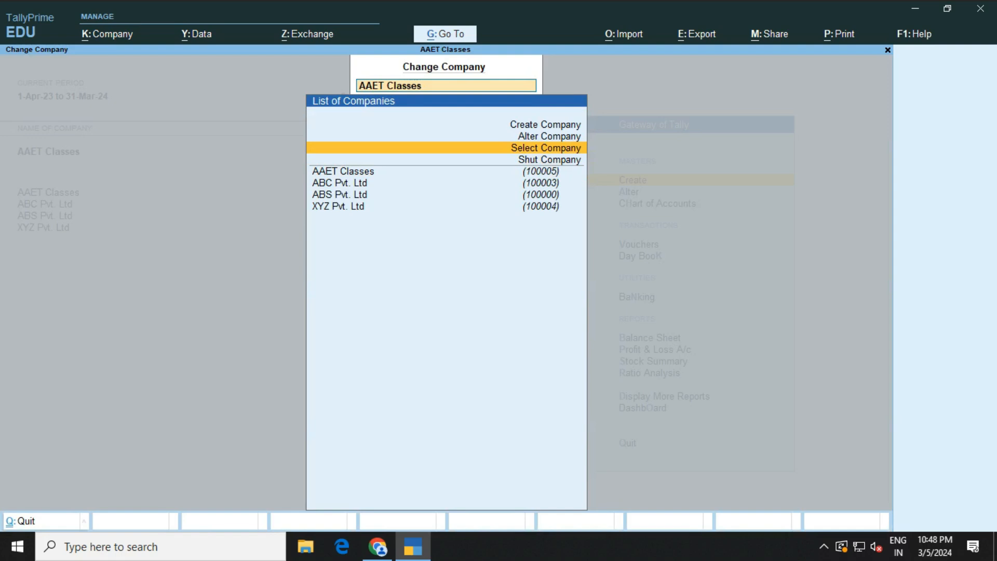
key(Return)
key(Down)
key(Down)
key(Down)
key(Down)
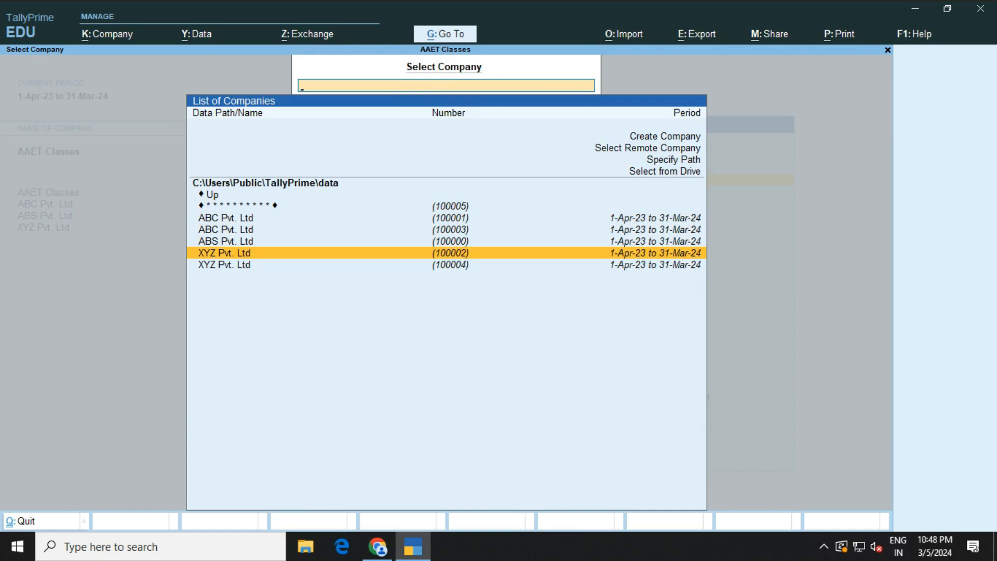
key(Down)
key(Return)
Shut ABC Pvt. Ltd through Shut Company, answering Yes, then switch to AAET Classes
key(F3)
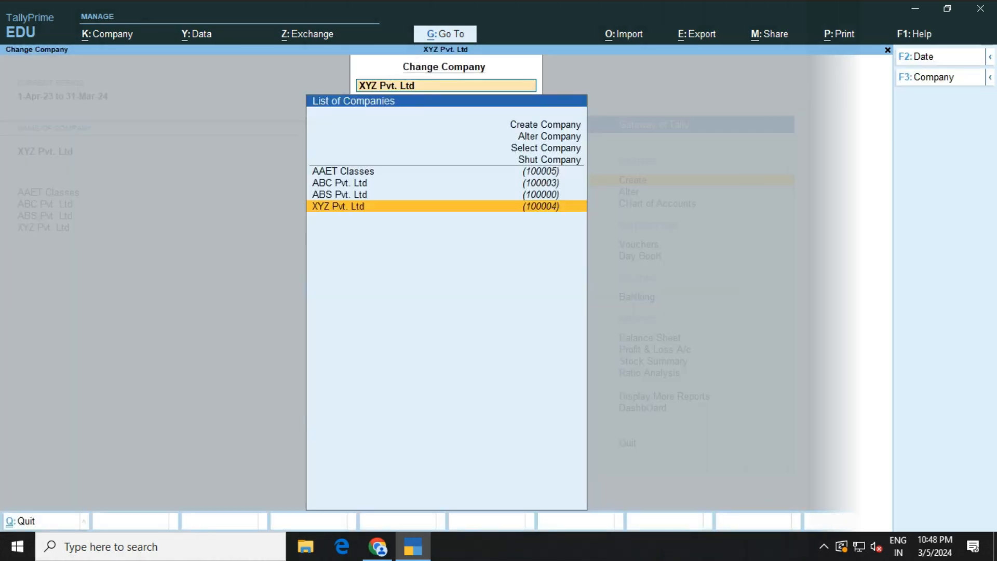
key(Up)
key(Up)
key(Up)
key(Up)
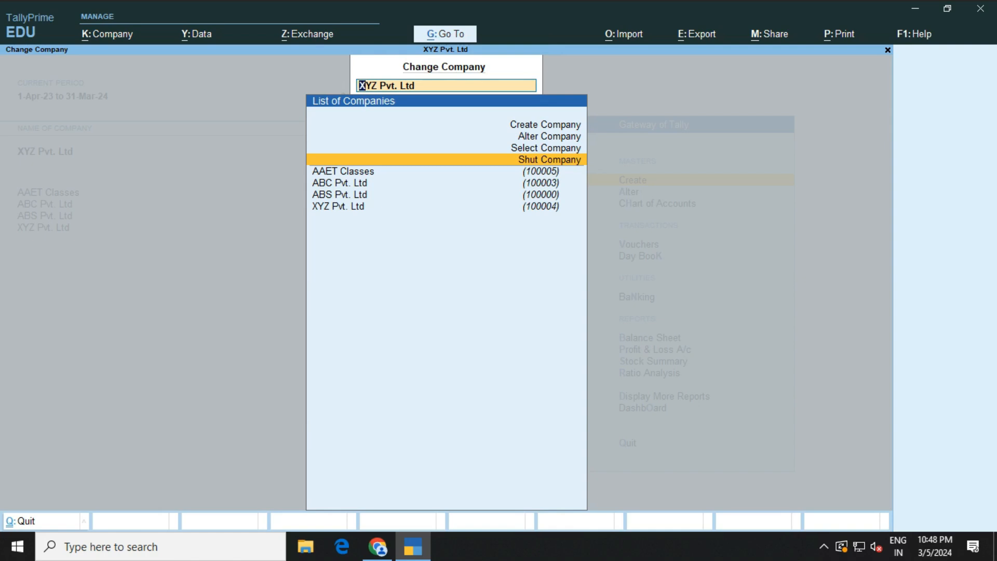
key(Return)
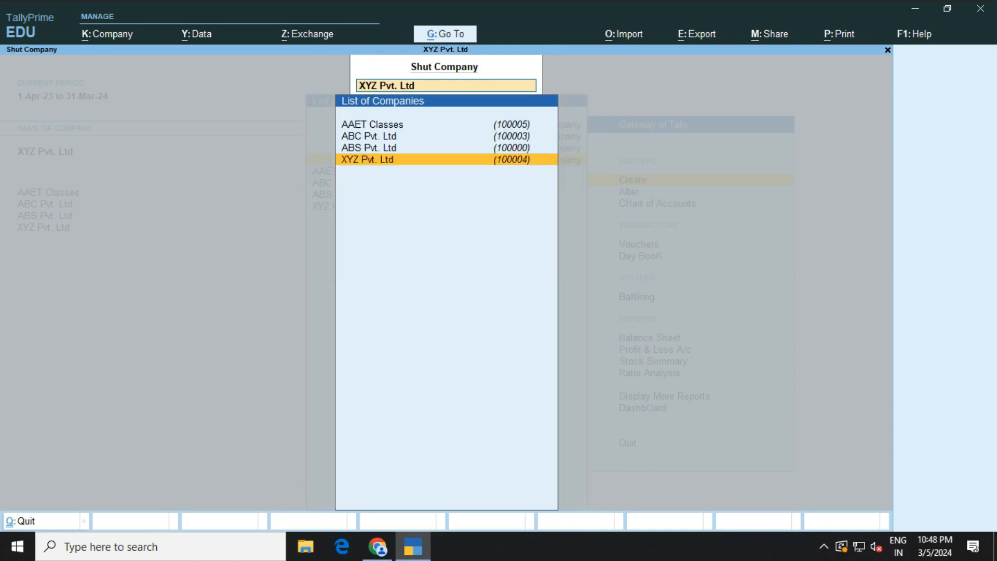
key(Up)
key(Up)
key(Down)
key(Up)
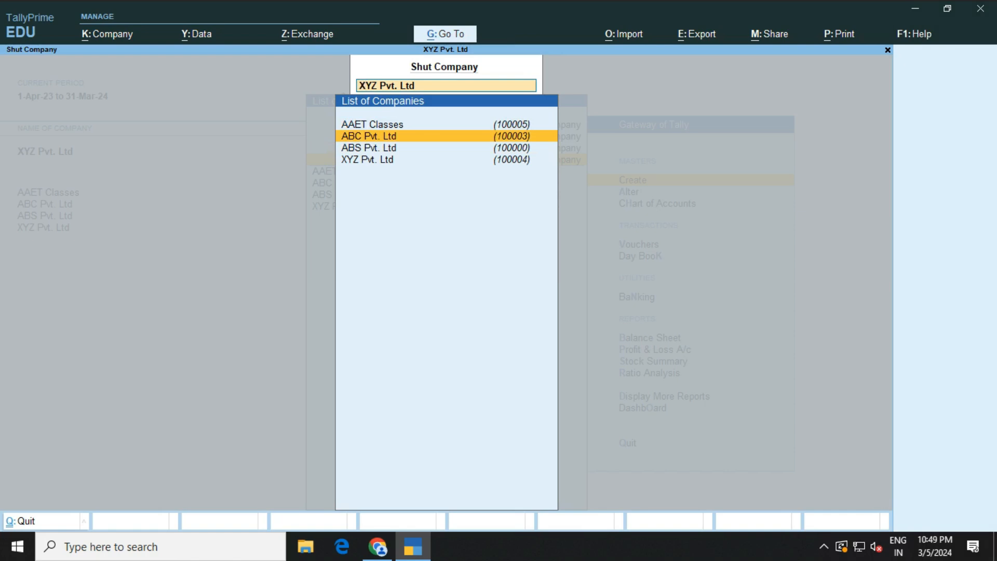
key(Return)
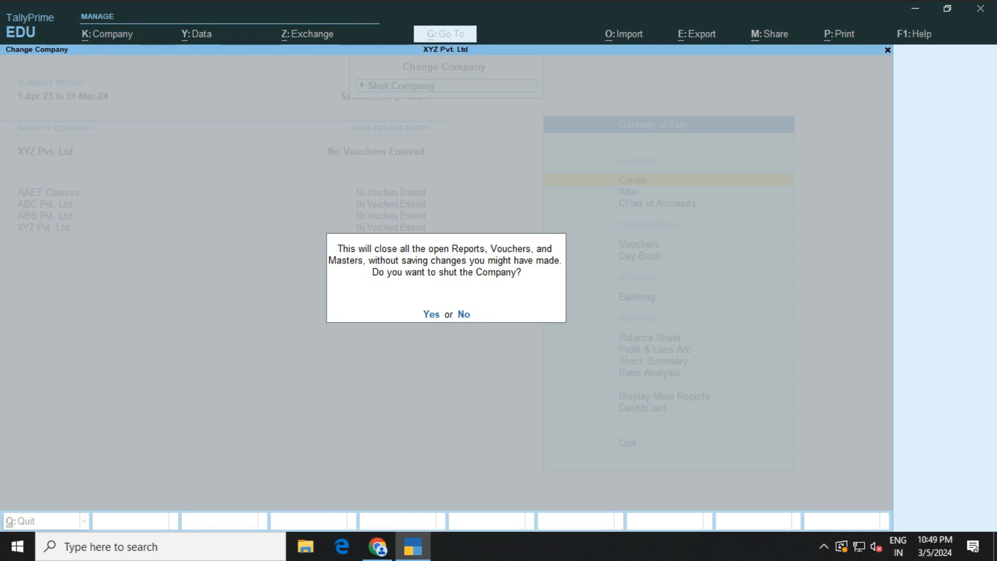
key(y)
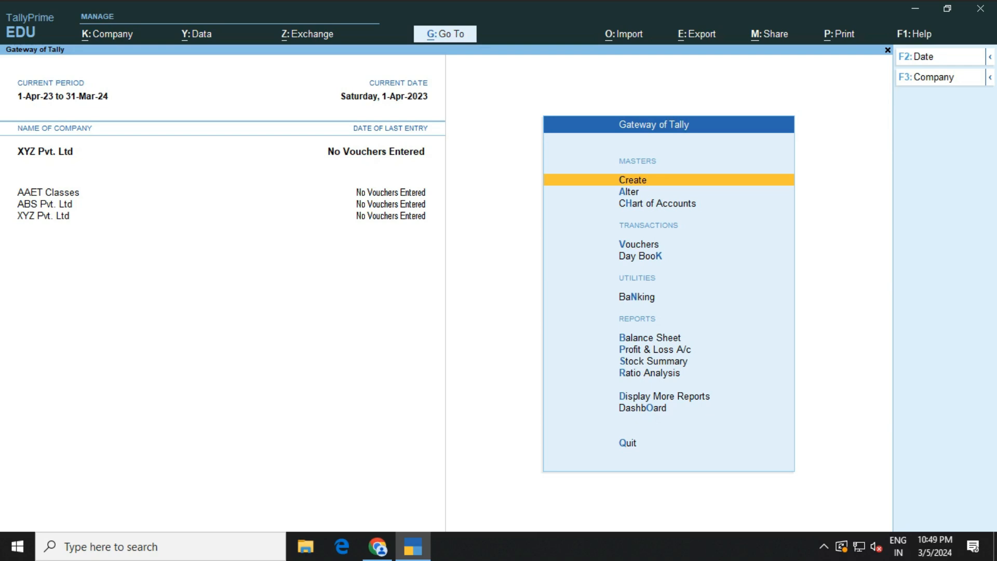
click(48, 193)
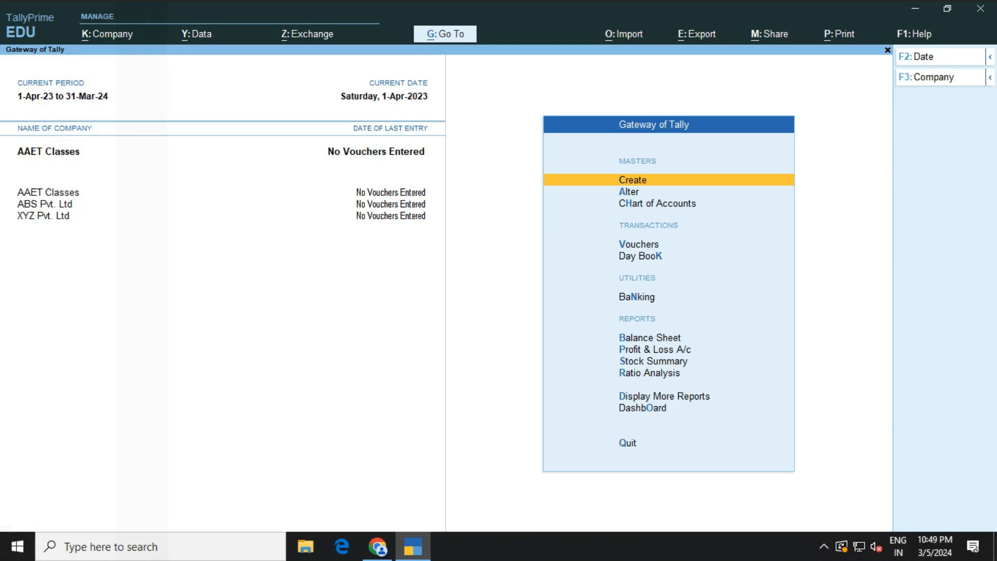